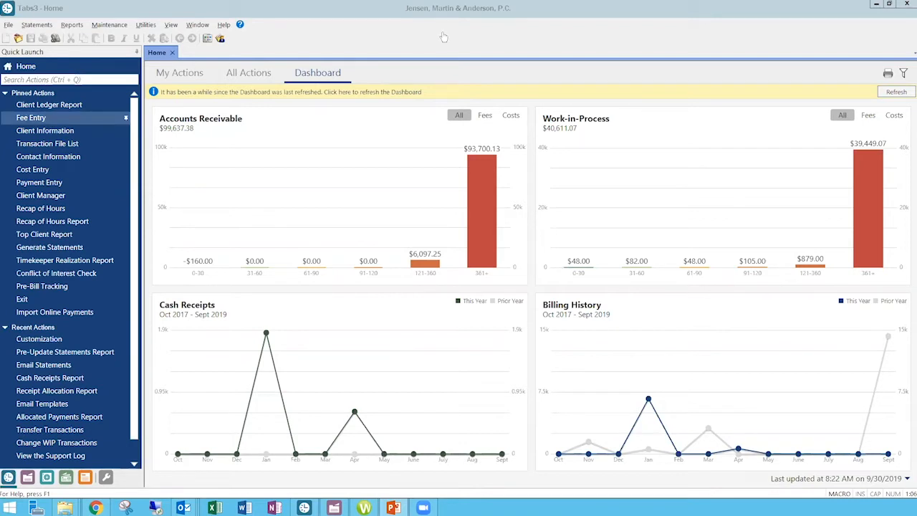
Open fee entry and look through the available transaction codes without changing the current one.
{"action": "left_click", "coordinate": [43, 123]}
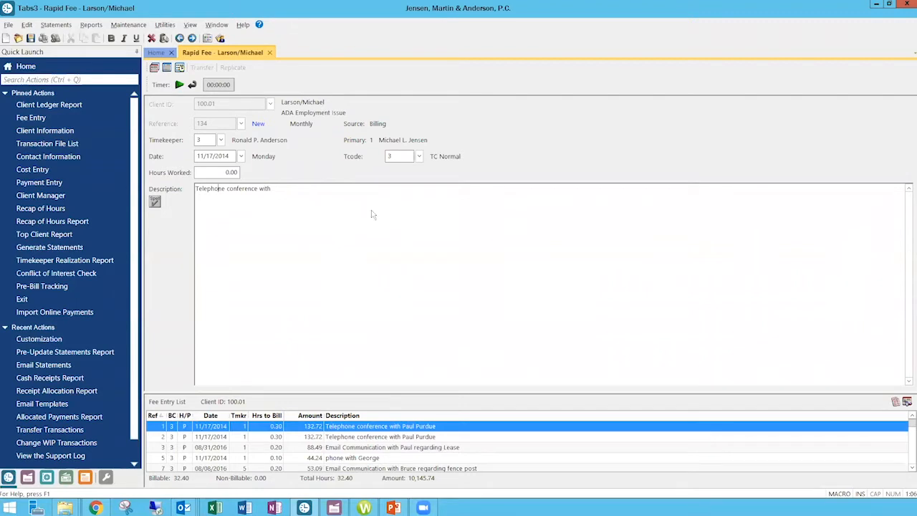
{"action": "left_click", "coordinate": [419, 158]}
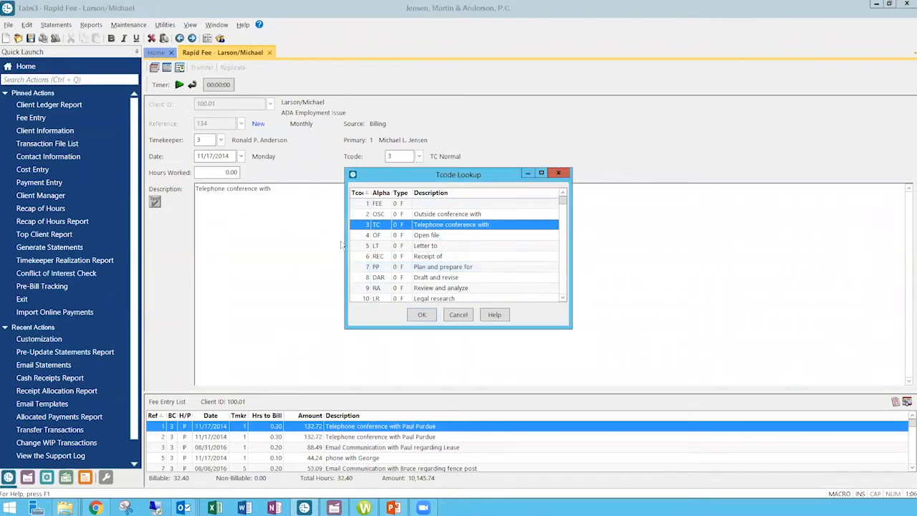
{"action": "left_click", "coordinate": [457, 315]}
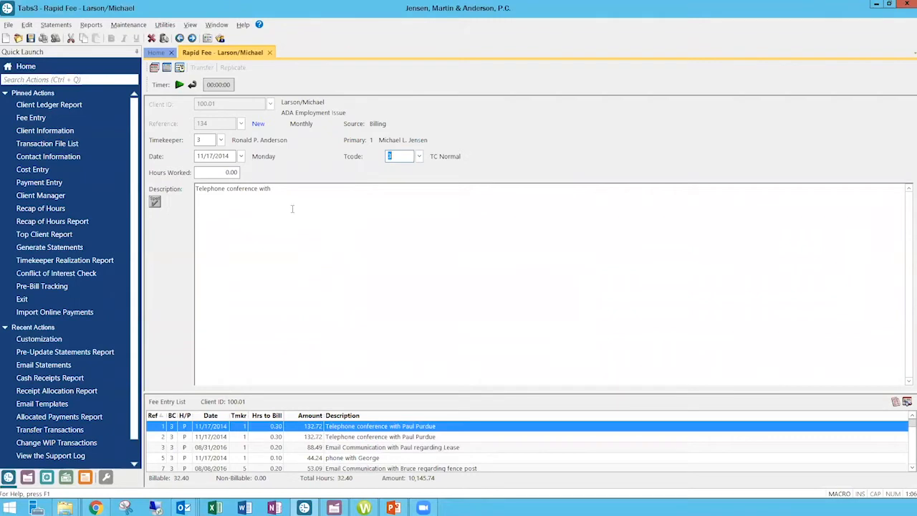
Look up the text macros available for the fee description, reading through the list to OLR without inserting one.
{"action": "left_click", "coordinate": [276, 190]}
{"action": "key", "text": "shift+F10"}
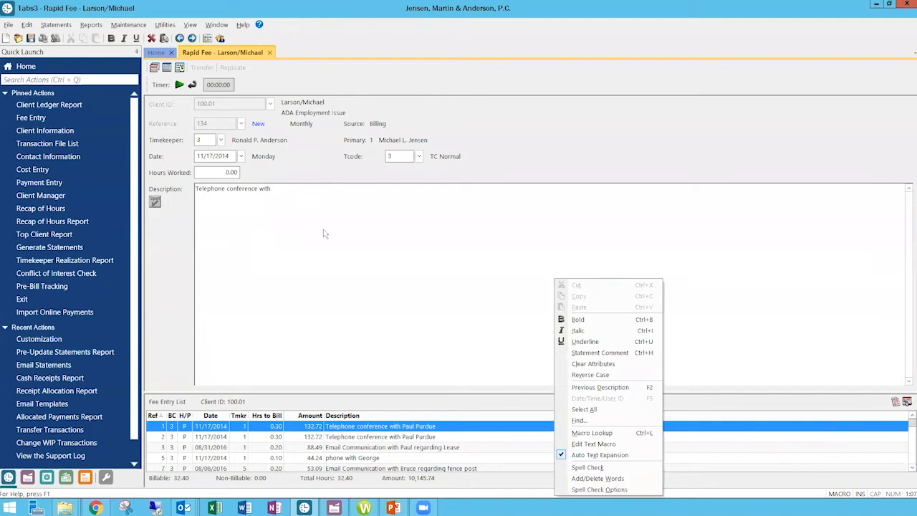
{"action": "left_click", "coordinate": [592, 434]}
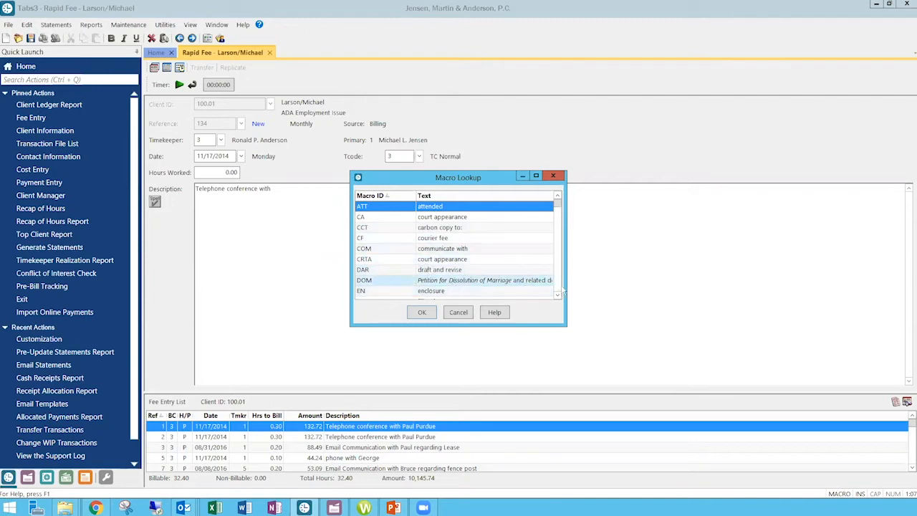
{"action": "scroll", "coordinate": [562, 288], "scroll_direction": "down", "scroll_amount": 3}
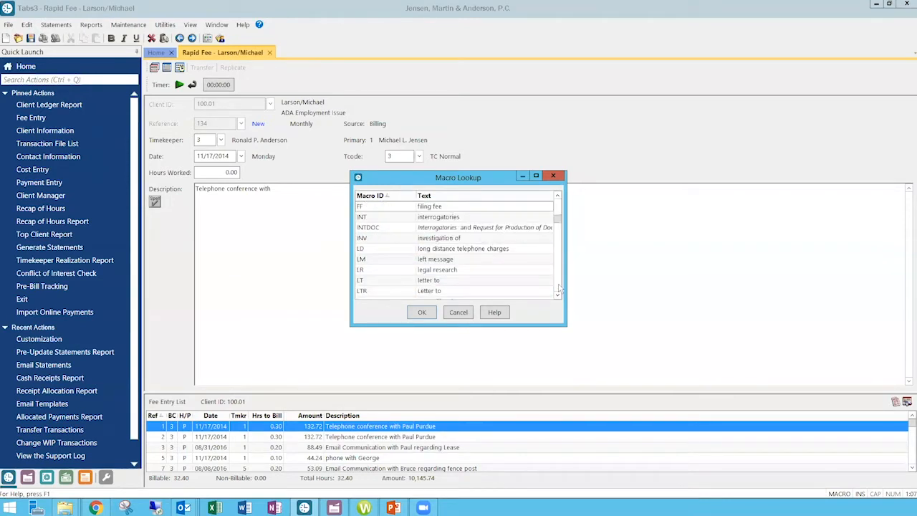
{"action": "scroll", "coordinate": [560, 288], "scroll_direction": "down", "scroll_amount": 3}
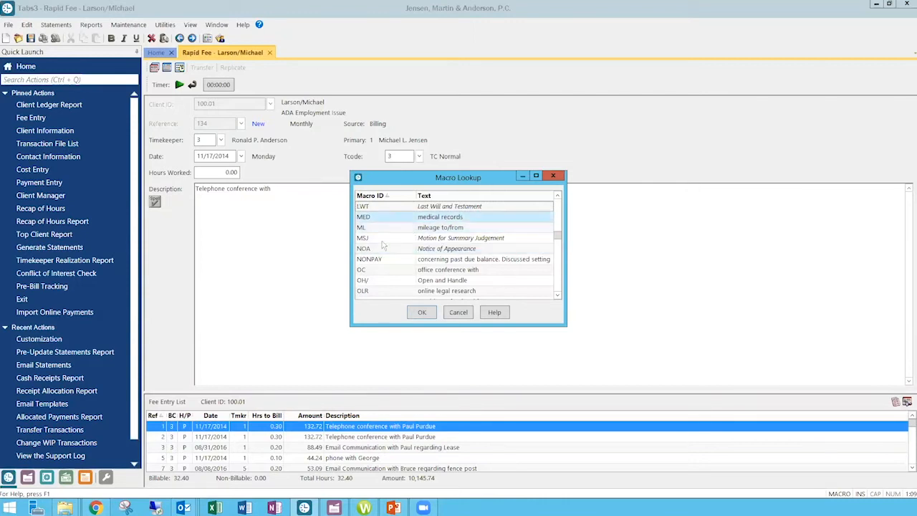
{"action": "left_click", "coordinate": [392, 207]}
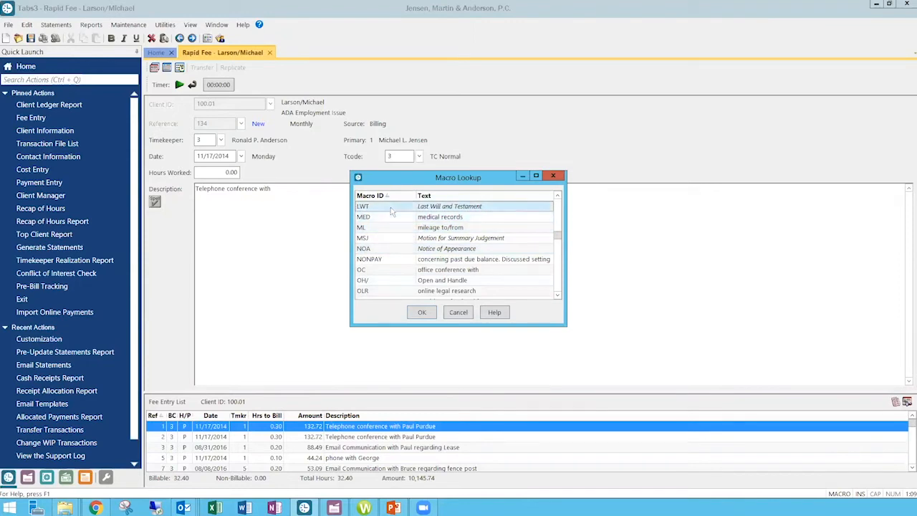
{"action": "left_click", "coordinate": [437, 259]}
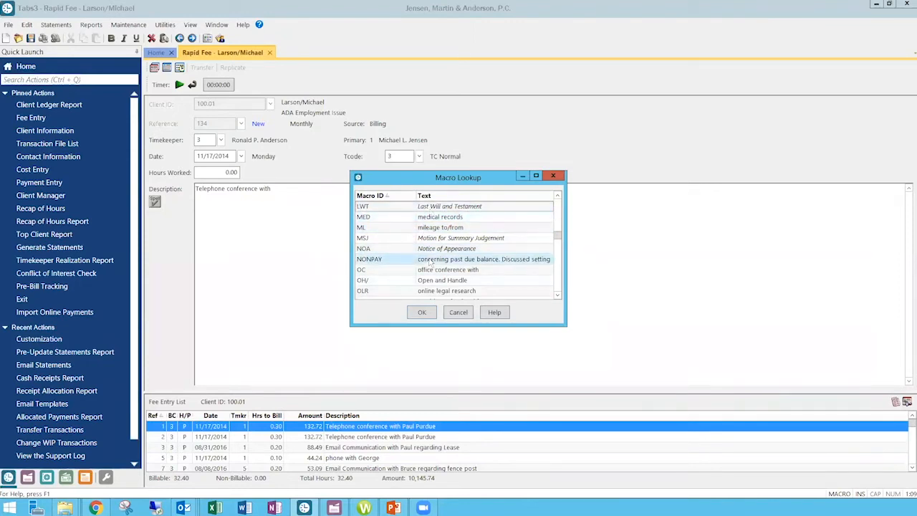
{"action": "left_click", "coordinate": [467, 317]}
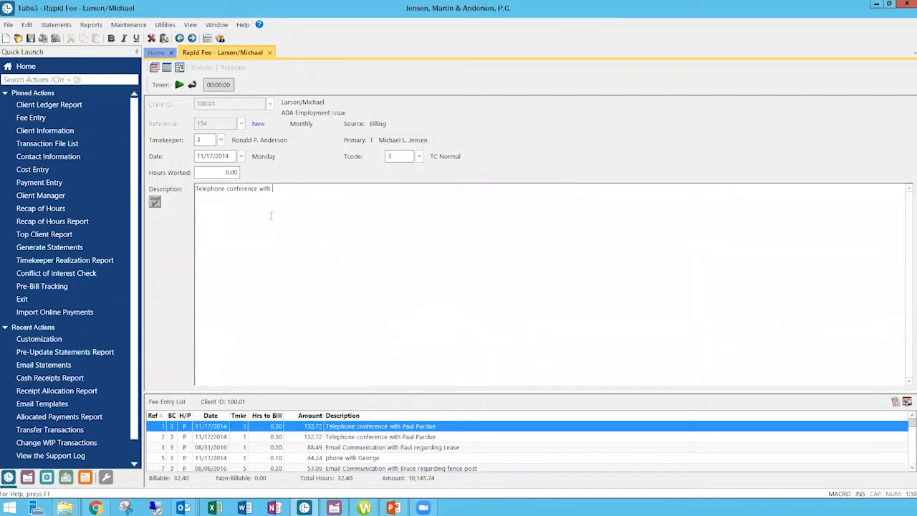
Add "medical records" to the end of the fee description by expanding the med macro.
{"action": "type", "text": "medical records"}
Open Text Macro Maintenance and browse the existing macros without selecting one.
{"action": "right_click", "coordinate": [377, 225]}
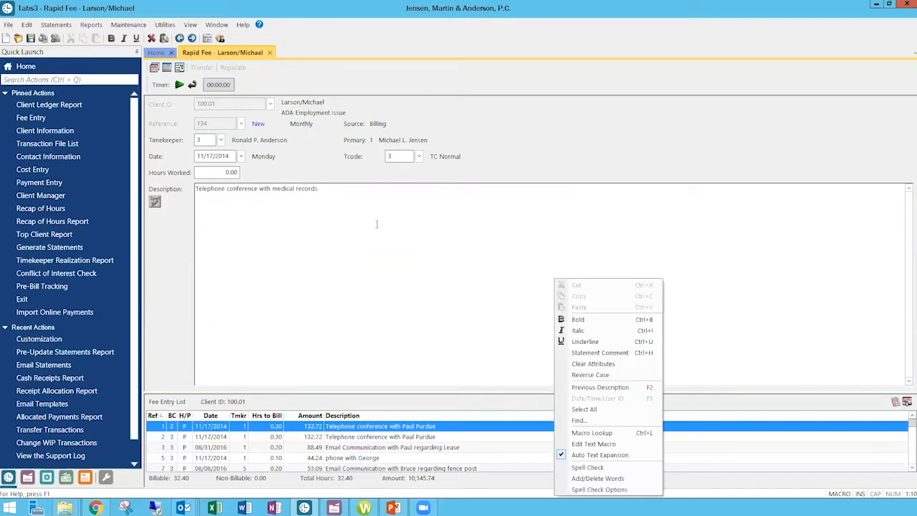
{"action": "left_click", "coordinate": [584, 444]}
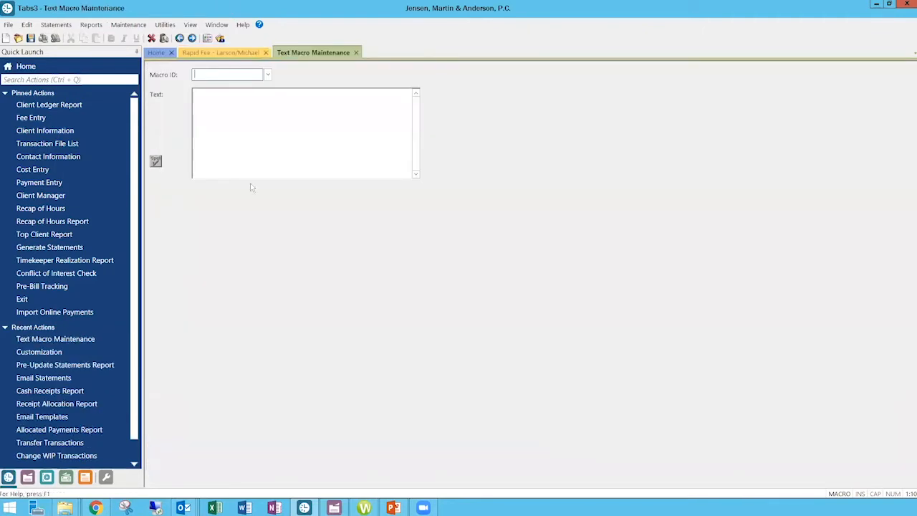
{"action": "left_click", "coordinate": [268, 75]}
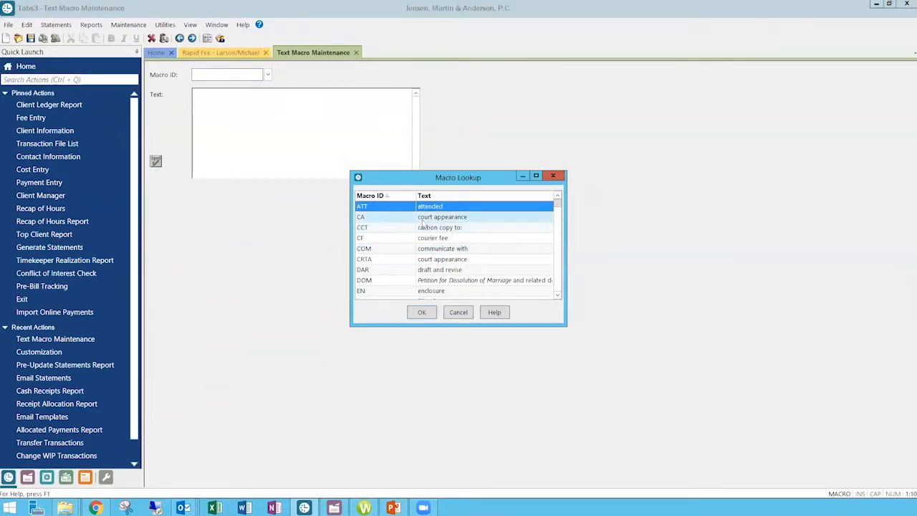
{"action": "left_click", "coordinate": [561, 281]}
{"action": "left_click", "coordinate": [561, 281]}
{"action": "left_click", "coordinate": [557, 282]}
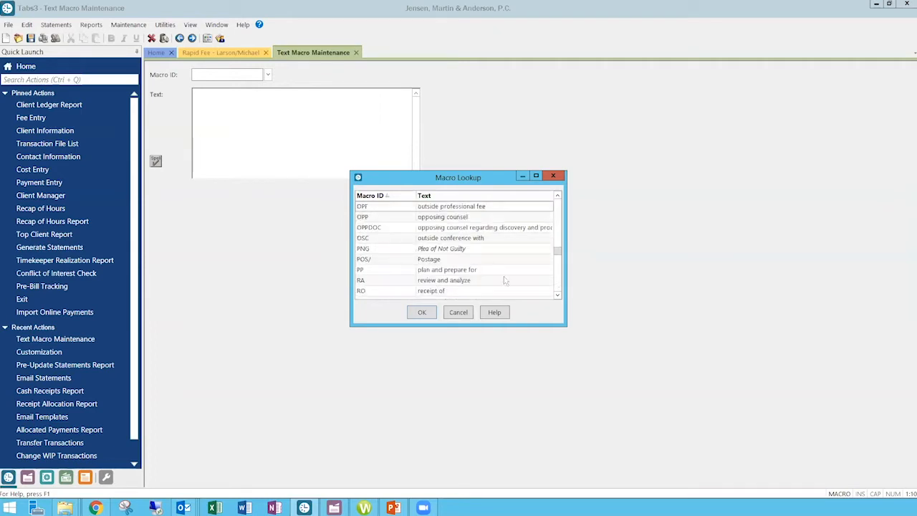
{"action": "left_click", "coordinate": [557, 213]}
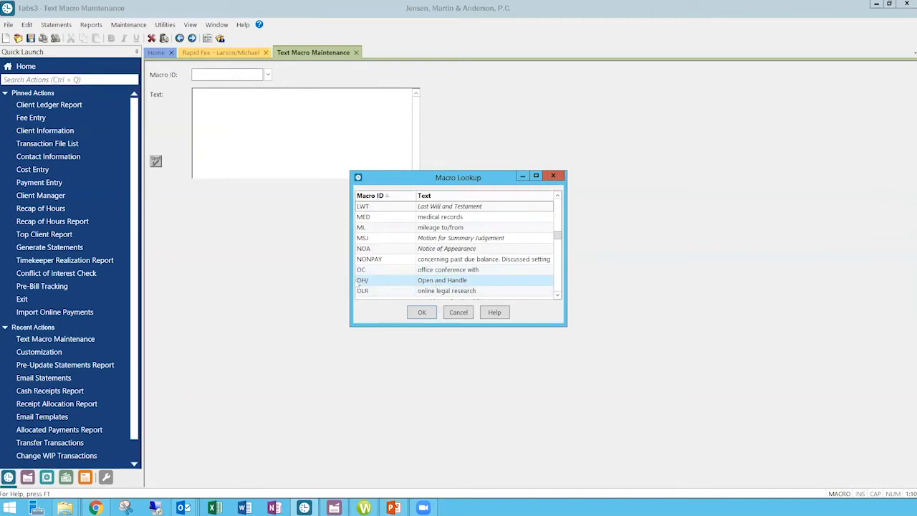
{"action": "left_click", "coordinate": [459, 313]}
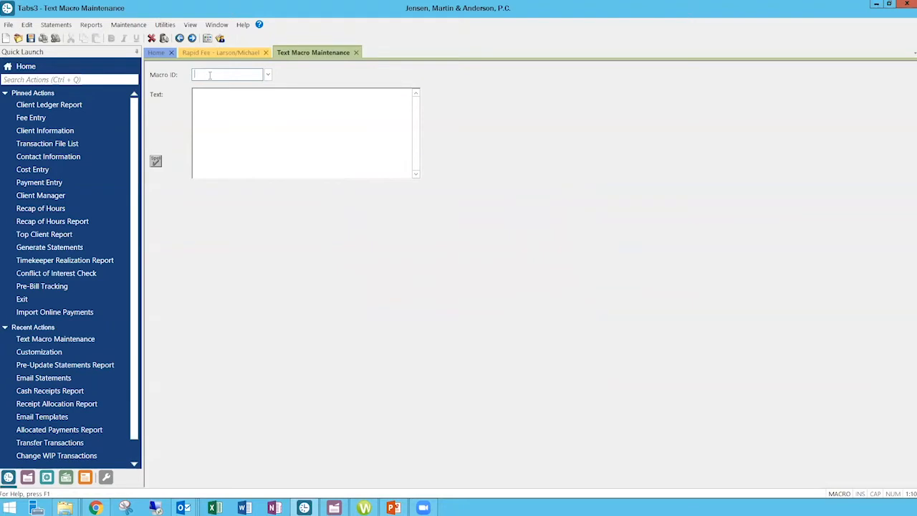
Create and save a text macro with the ID EST and the text "Preparation on estate planning documents".
{"action": "type", "text": "EST"}
{"action": "key", "text": "Tab"}
{"action": "type", "text": "Preparation "}
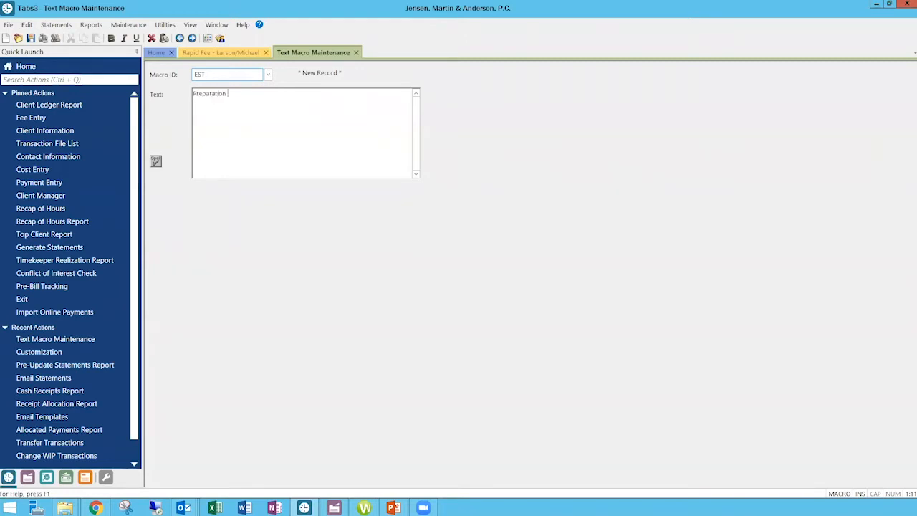
{"action": "type", "text": "on estate planning documents"}
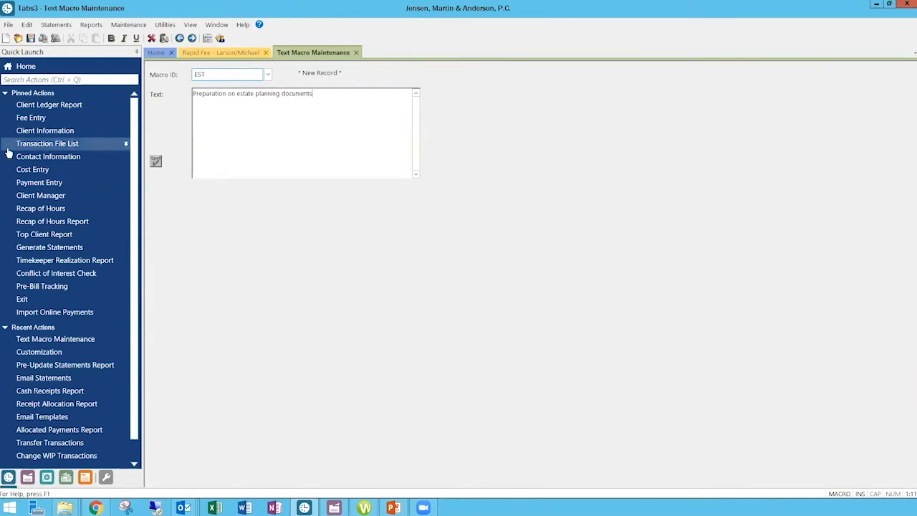
{"action": "left_click", "coordinate": [30, 38]}
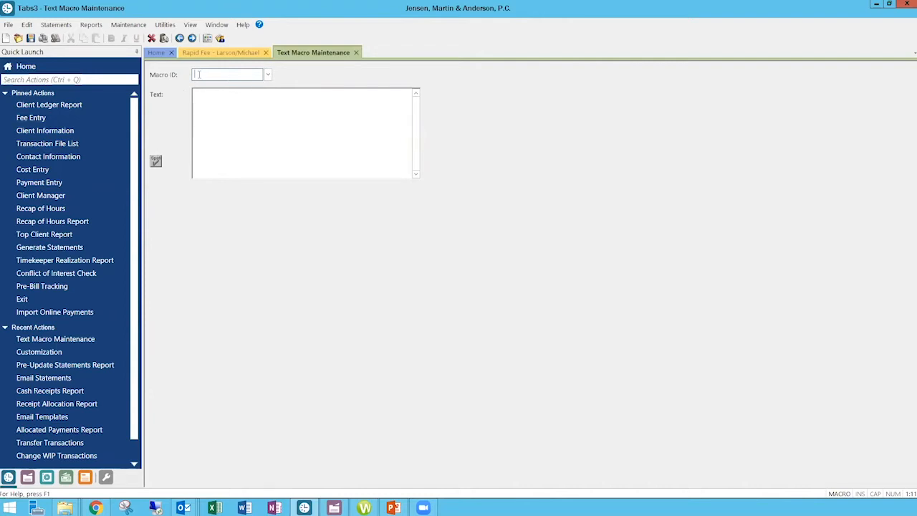
Copy the EST macro's text and delete that macro record.
{"action": "type", "text": "EST"}
{"action": "key", "text": "Tab"}
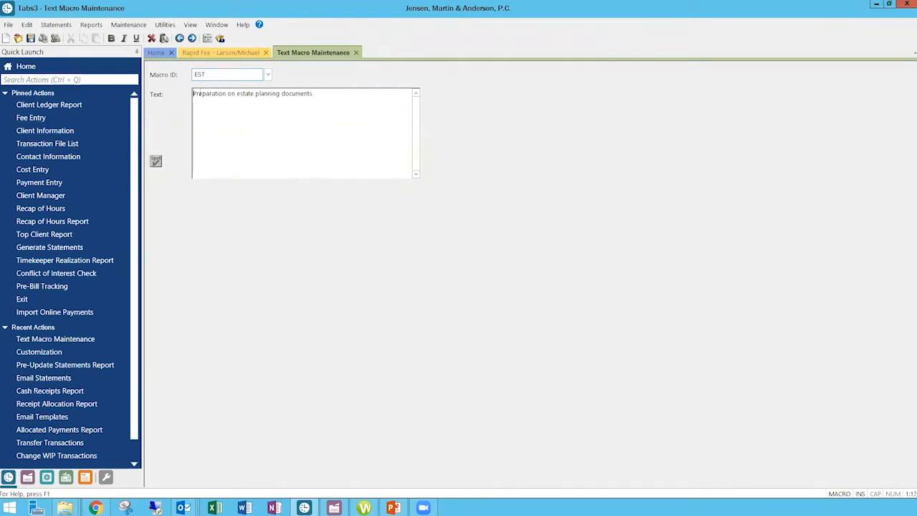
{"action": "left_click", "coordinate": [200, 93]}
{"action": "left_click_drag", "start_coordinate": [316, 93], "coordinate": [194, 94]}
{"action": "key", "text": "ctrl+c"}
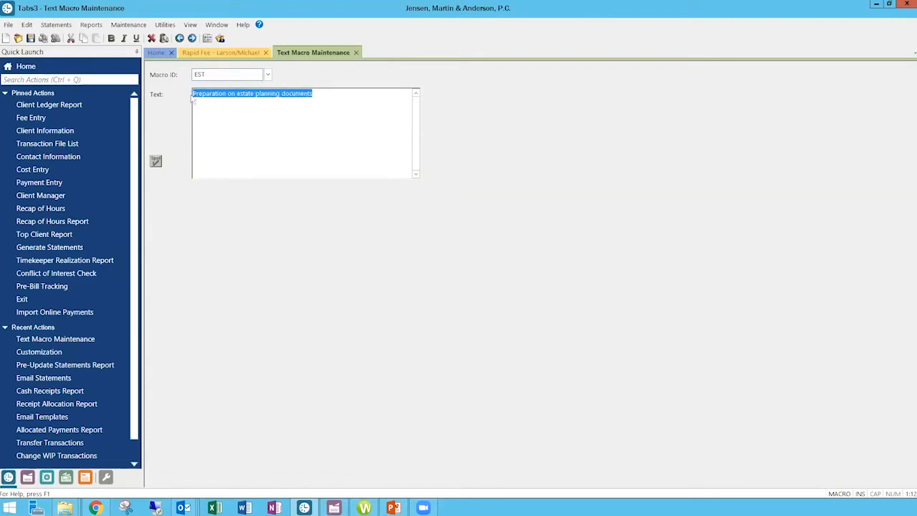
{"action": "left_click", "coordinate": [164, 39]}
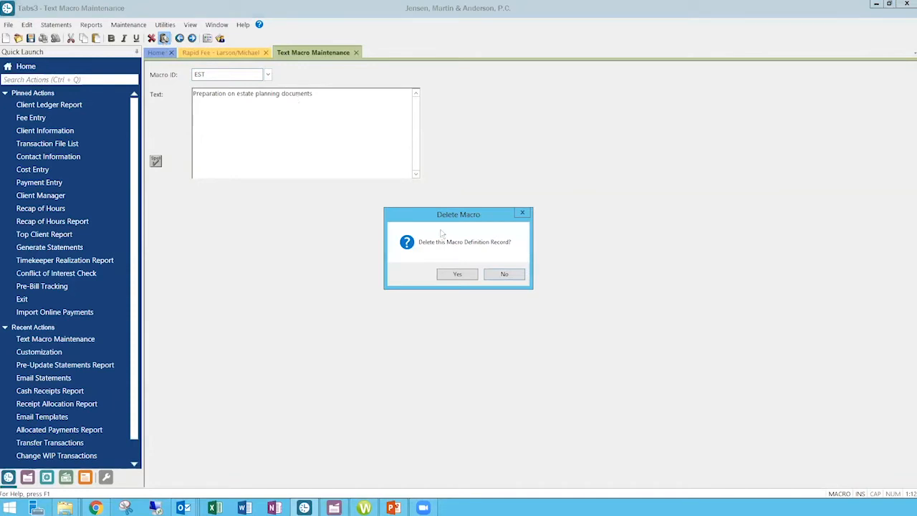
{"action": "left_click", "coordinate": [456, 275]}
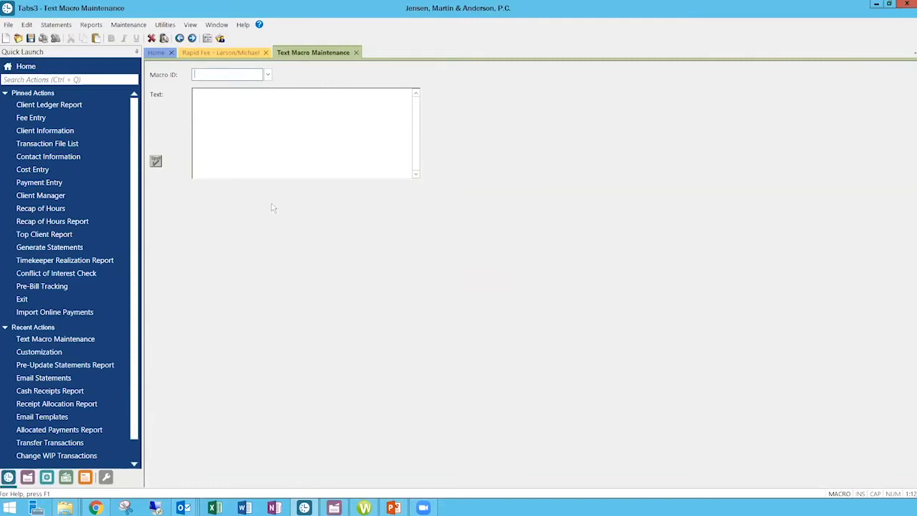
Create and save a text macro with the ID EST/ using the copied text "Preparation on estate planning documents".
{"action": "type", "text": "EST/"}
{"action": "key", "text": "Tab"}
{"action": "key", "text": "ctrl+v"}
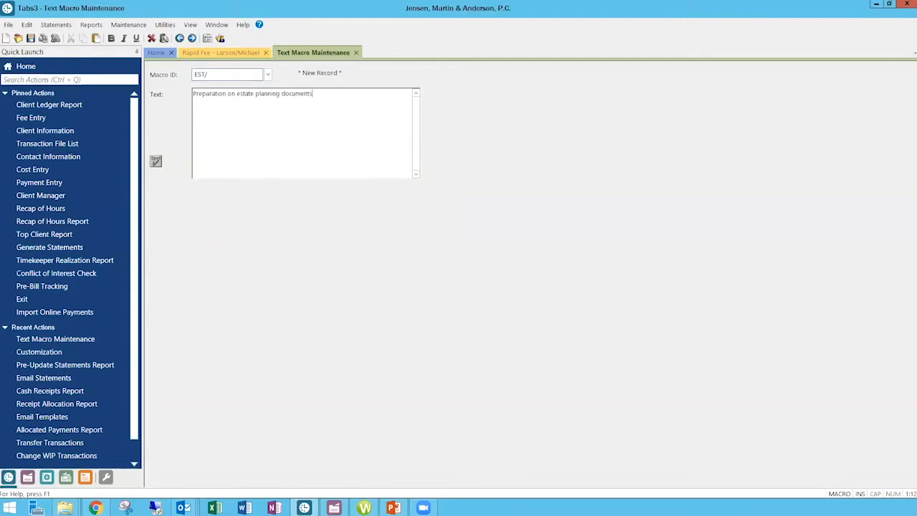
{"action": "left_click", "coordinate": [30, 38]}
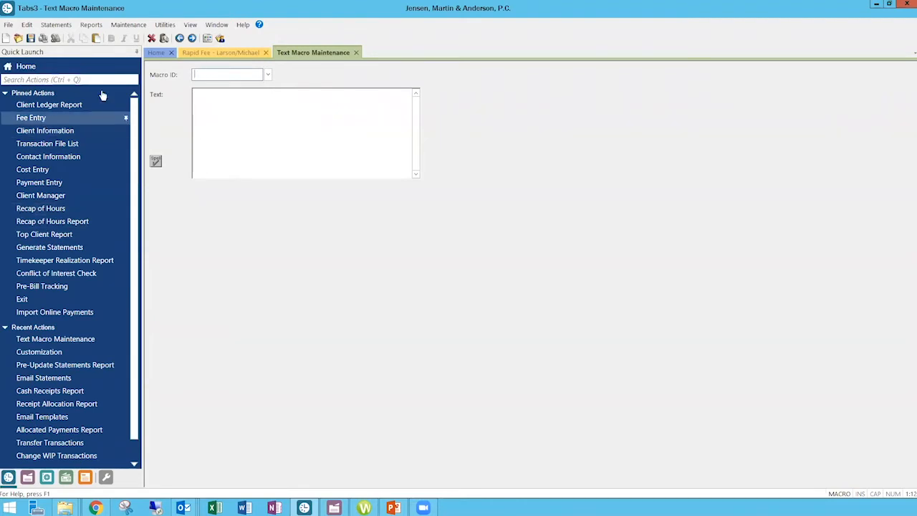
Replace the whole fee entry description with the expanded est/ macro, ending on a new line.
{"action": "left_click", "coordinate": [209, 53]}
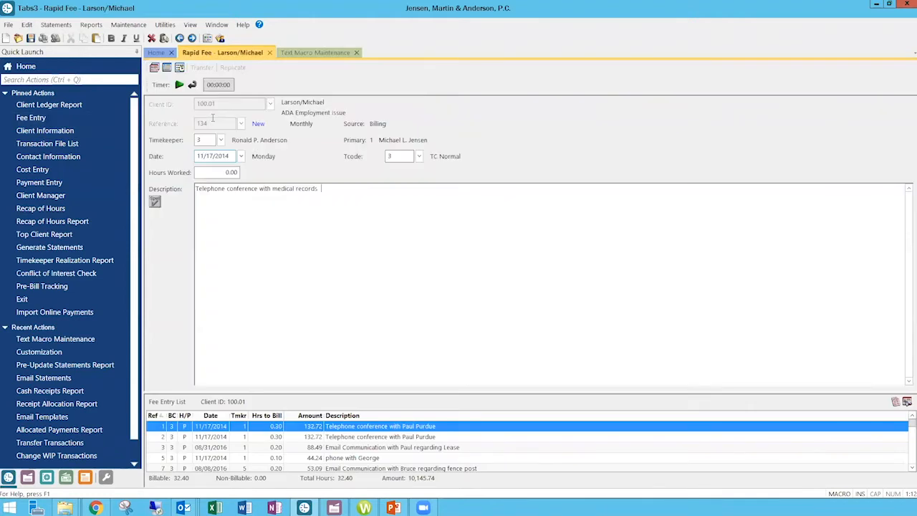
{"action": "left_click_drag", "start_coordinate": [325, 188], "coordinate": [190, 187]}
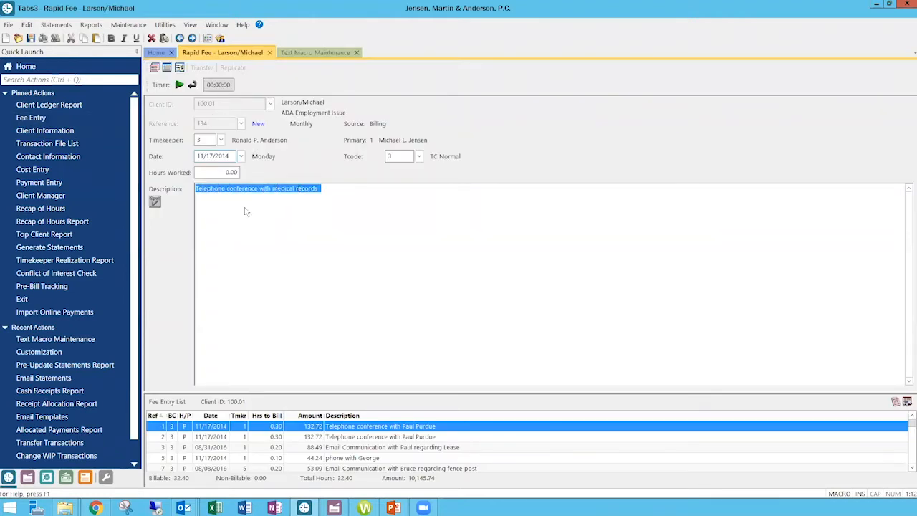
{"action": "type", "text": "est/"}
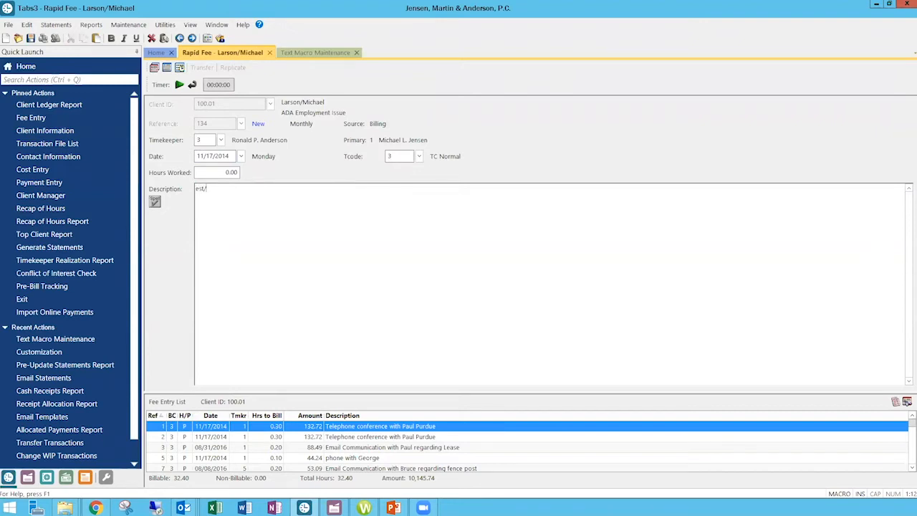
{"action": "key", "text": "Return"}
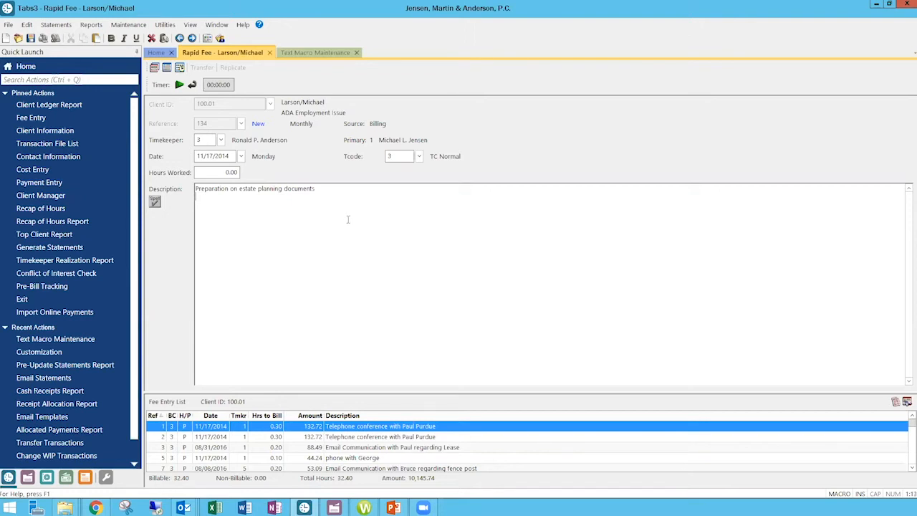
Turn off Auto Text Expansion and enter est/ on the second line of the fee description.
{"action": "key", "text": "Menu"}
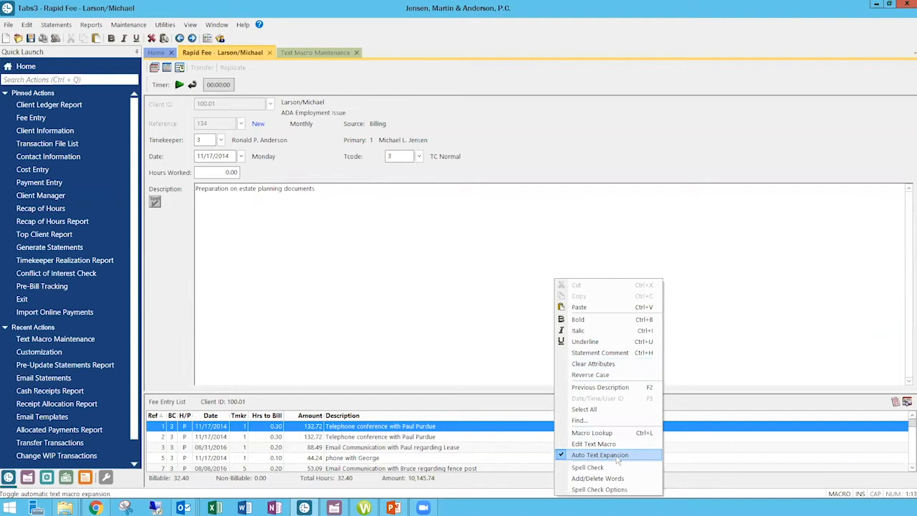
{"action": "left_click", "coordinate": [562, 456]}
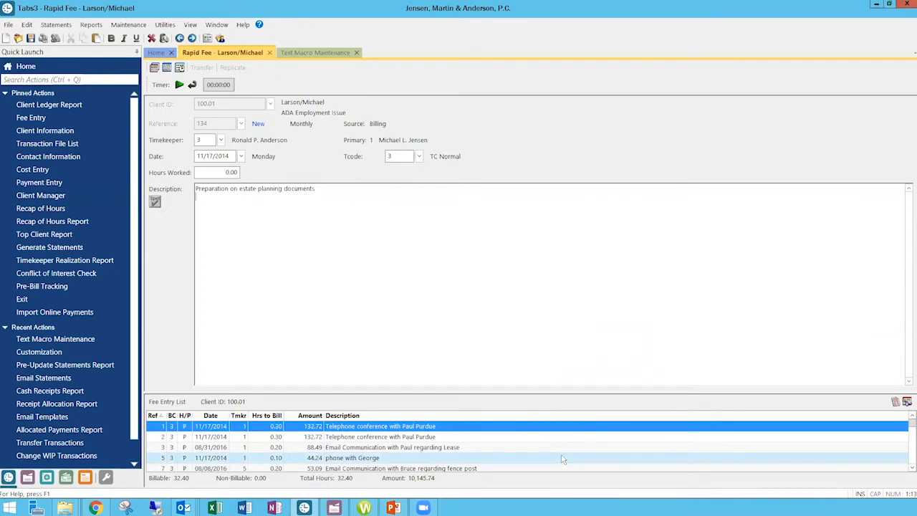
{"action": "type", "text": "est/"}
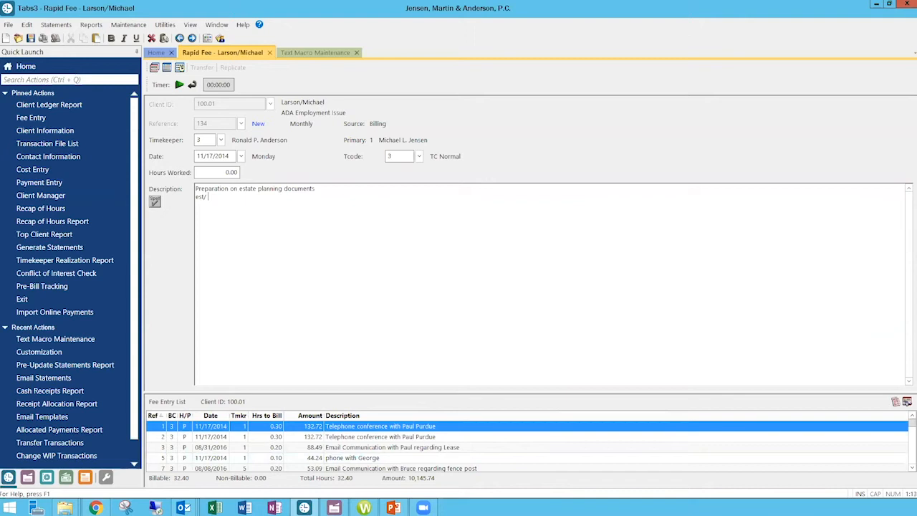
Turn Auto Text Expansion back on and close the fee entry without saving its changes.
{"action": "right_click", "coordinate": [280, 230]}
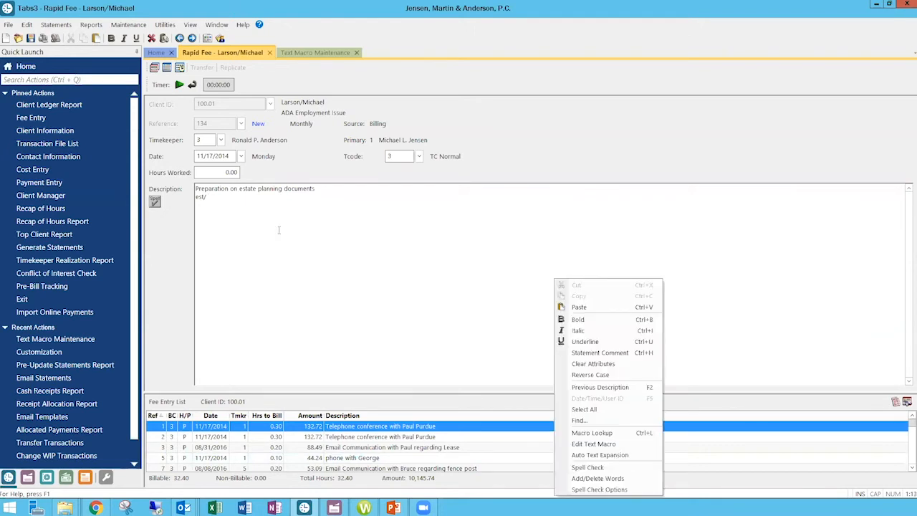
{"action": "left_click", "coordinate": [562, 458]}
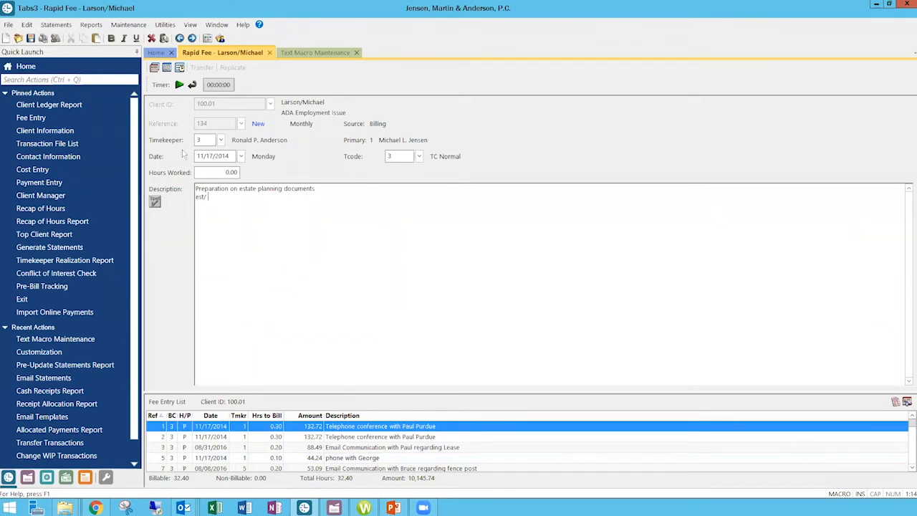
{"action": "left_click", "coordinate": [270, 53]}
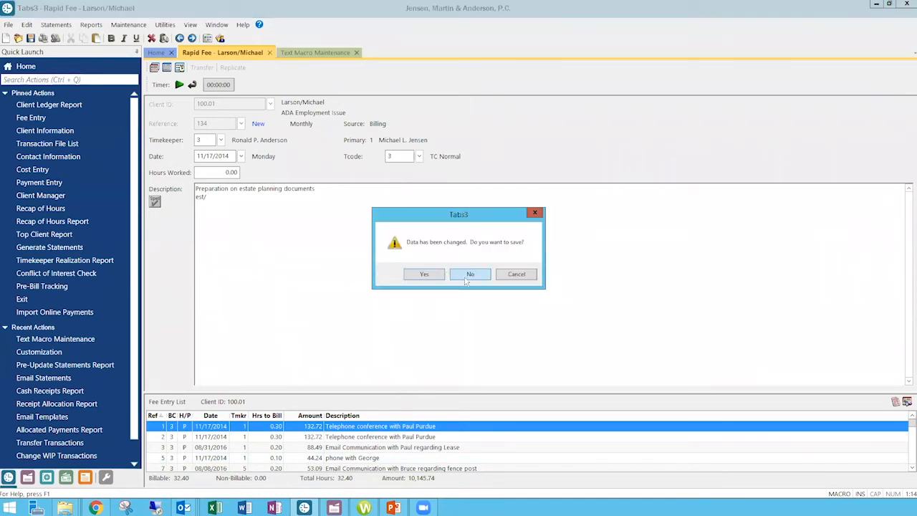
{"action": "left_click", "coordinate": [469, 274]}
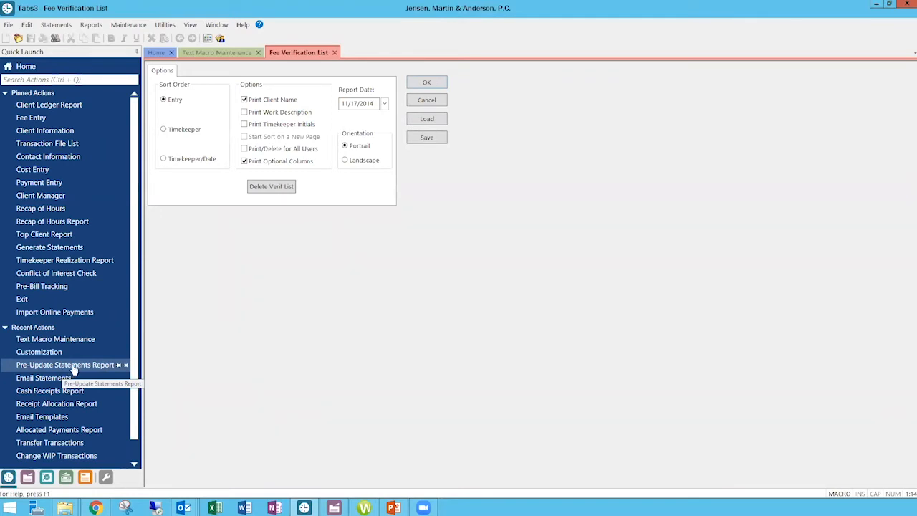
Open the Pre-Update Statements Report, including once through an action search for "pre".
{"action": "left_click", "coordinate": [72, 366]}
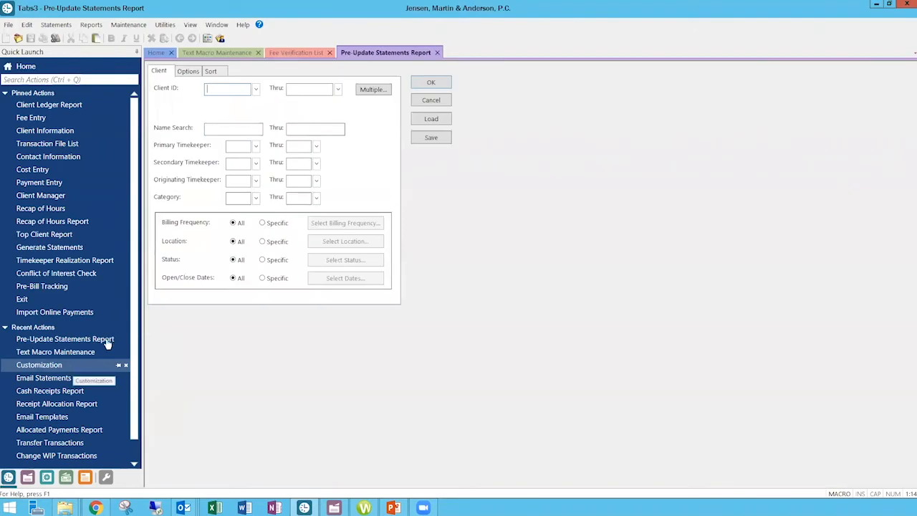
{"action": "left_click", "coordinate": [49, 80]}
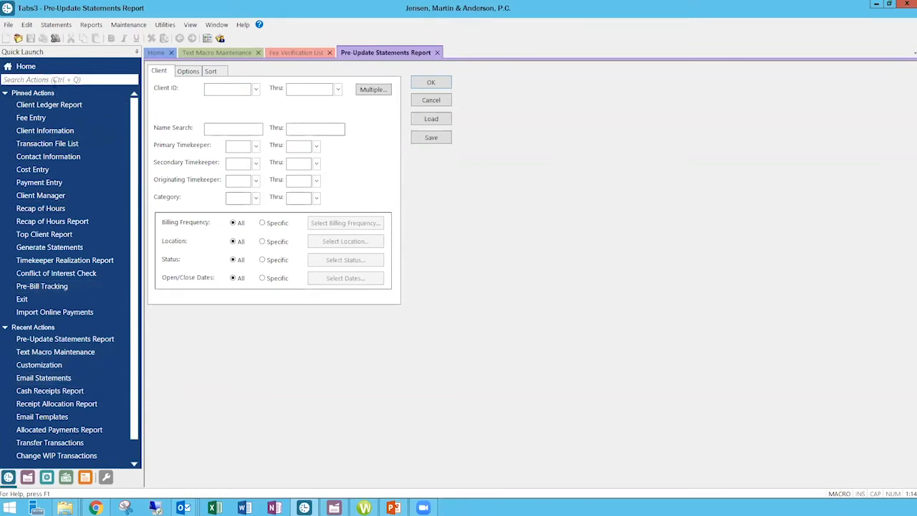
{"action": "type", "text": "pre"}
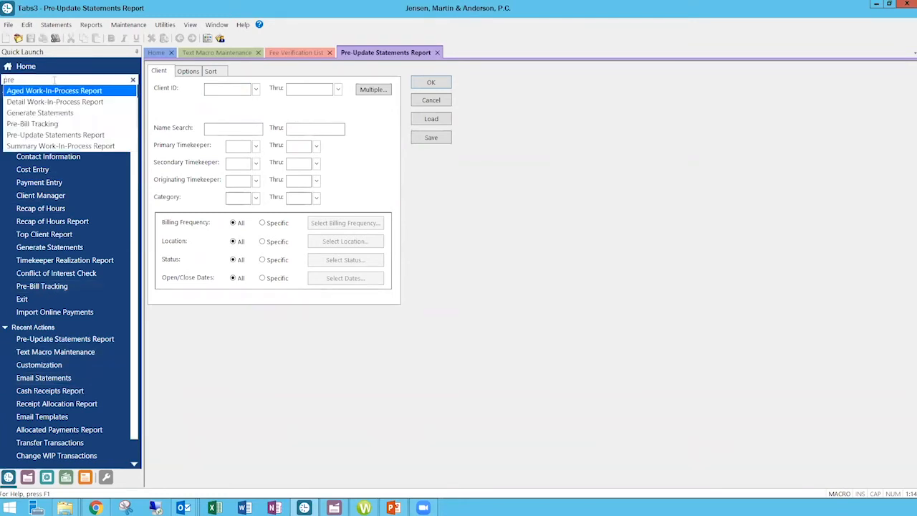
{"action": "left_click", "coordinate": [43, 135]}
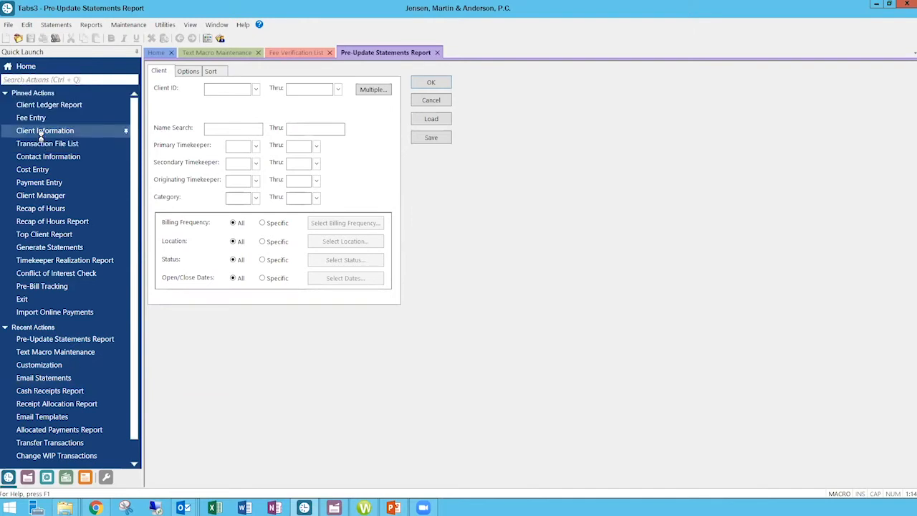
Close the duplicate Pre-Update Statements Report, the Fee Verification List and Text Macro Maintenance.
{"action": "left_click", "coordinate": [434, 53]}
{"action": "left_click", "coordinate": [330, 53]}
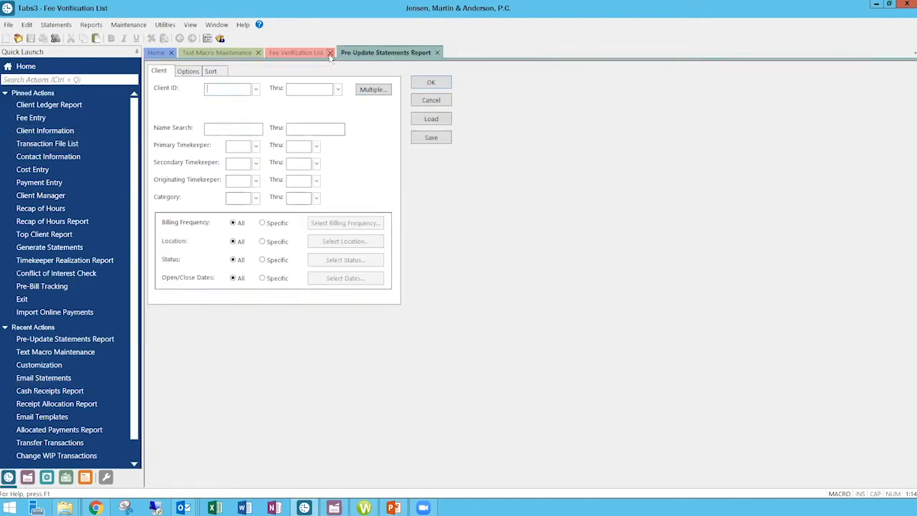
{"action": "left_click", "coordinate": [258, 53]}
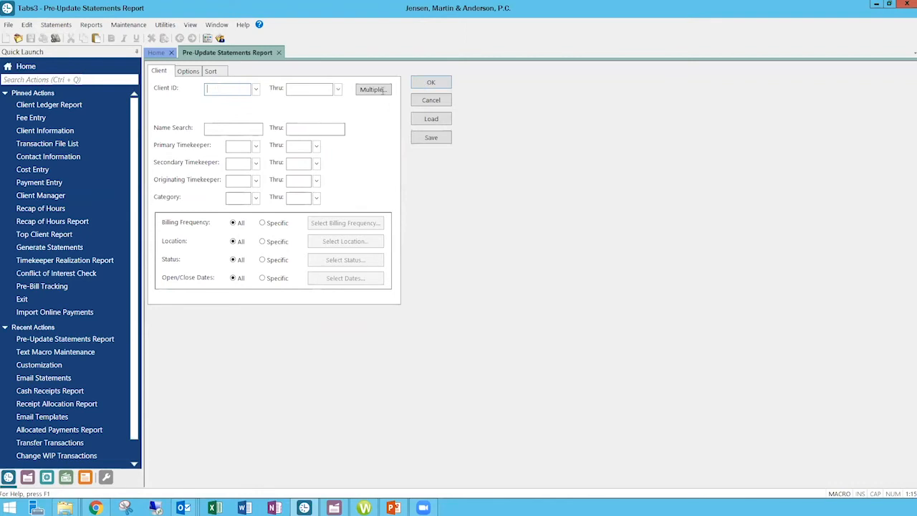
Check the report's options and sort settings and preview the Pre-Update Statements Report.
{"action": "left_click", "coordinate": [188, 72]}
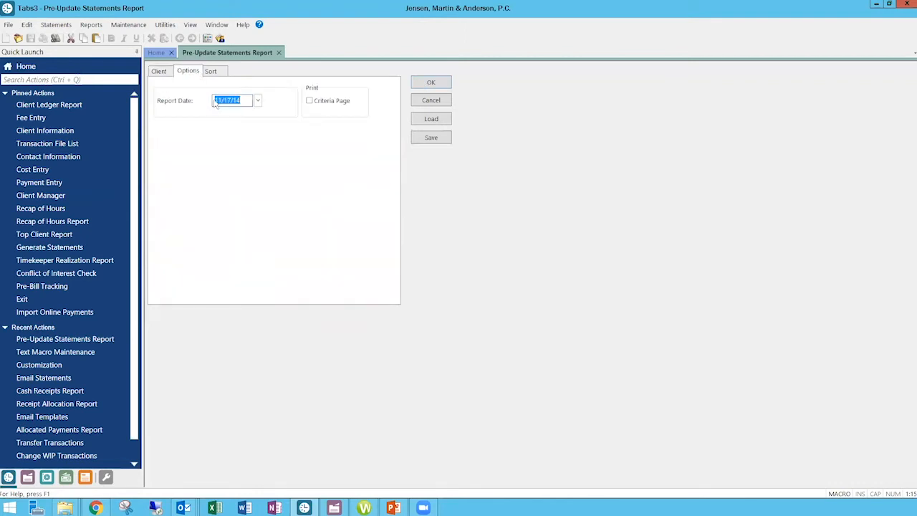
{"action": "left_click", "coordinate": [219, 72]}
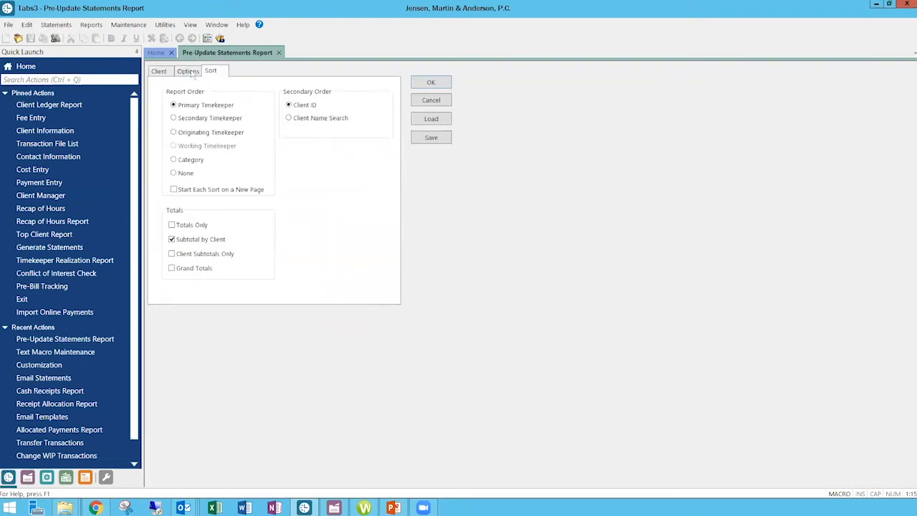
{"action": "left_click", "coordinate": [189, 71]}
{"action": "left_click", "coordinate": [430, 83]}
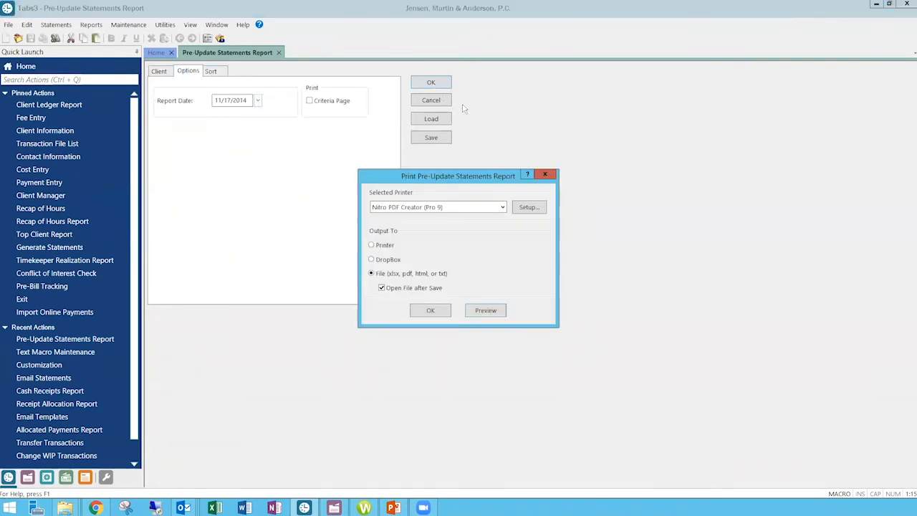
{"action": "left_click", "coordinate": [486, 310]}
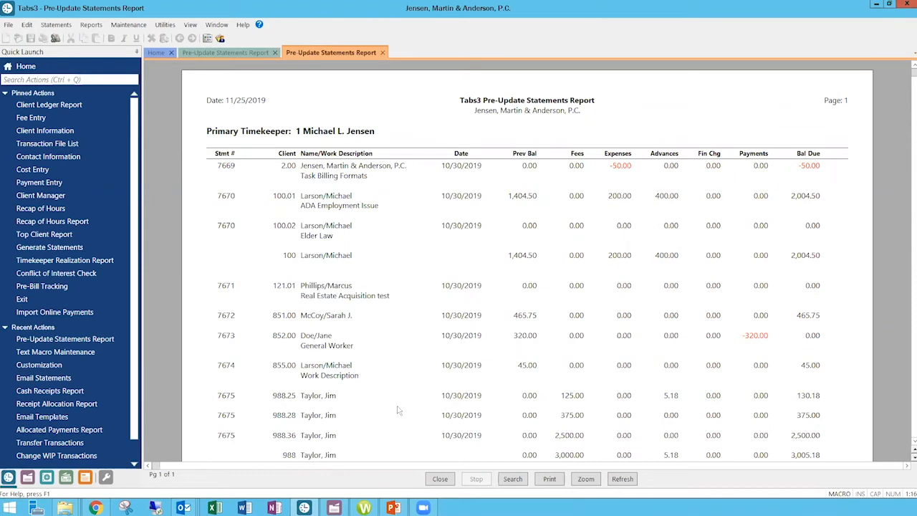
Examine the previewed report's statement lines and totals, and close both the preview and the report setup.
{"action": "scroll", "coordinate": [406, 423], "scroll_direction": "down", "scroll_amount": 3}
{"action": "scroll", "coordinate": [406, 425], "scroll_direction": "down", "scroll_amount": 8}
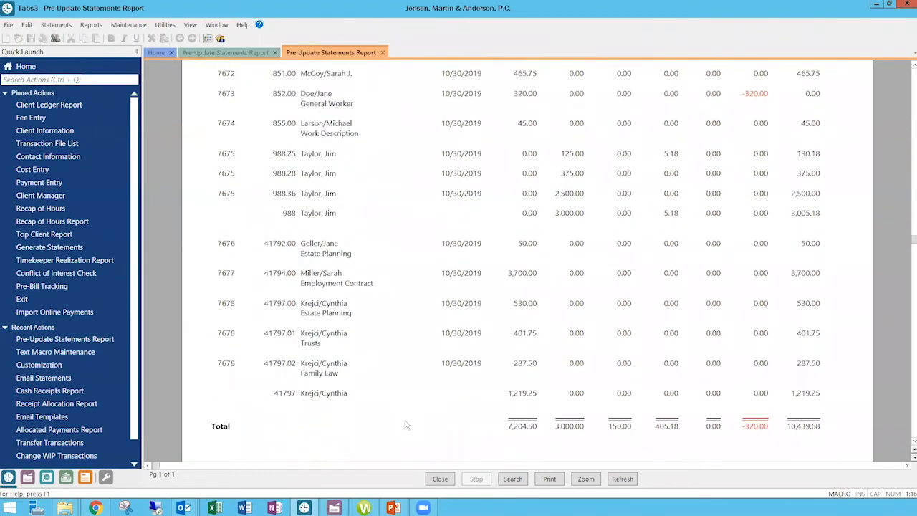
{"action": "scroll", "coordinate": [684, 365], "scroll_direction": "up", "scroll_amount": 11}
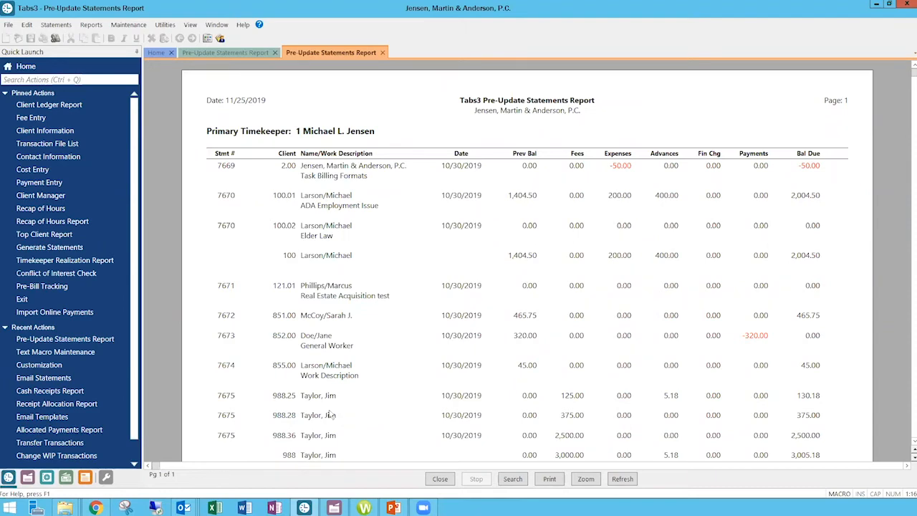
{"action": "scroll", "coordinate": [336, 416], "scroll_direction": "down", "scroll_amount": 6}
{"action": "scroll", "coordinate": [330, 414], "scroll_direction": "down", "scroll_amount": 3}
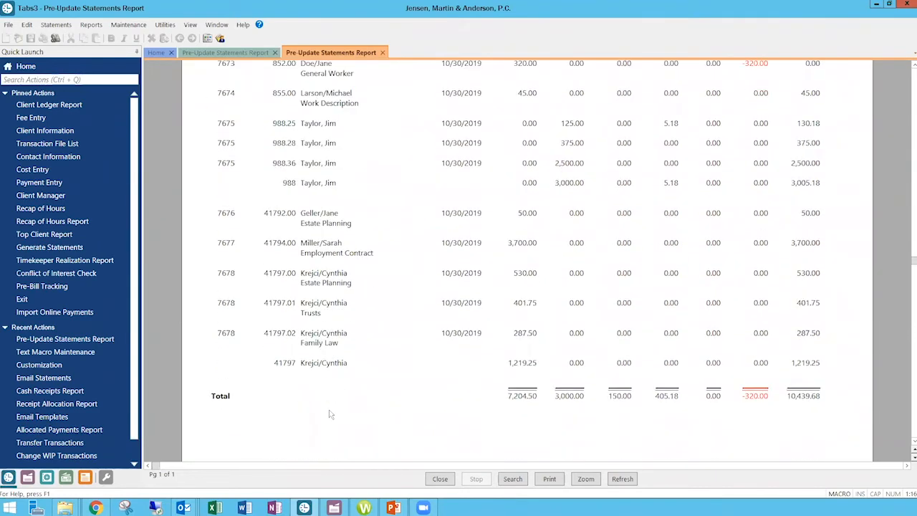
{"action": "scroll", "coordinate": [521, 406], "scroll_direction": "up", "scroll_amount": 9}
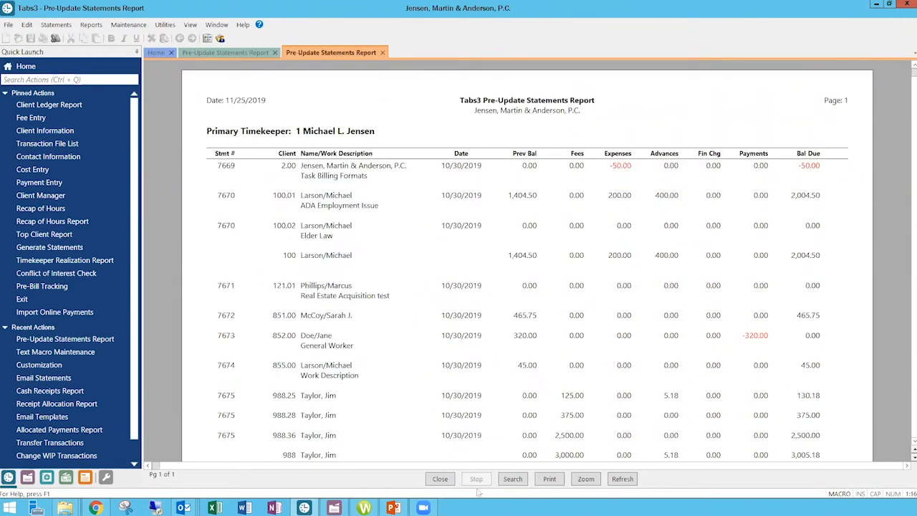
{"action": "left_click", "coordinate": [443, 483]}
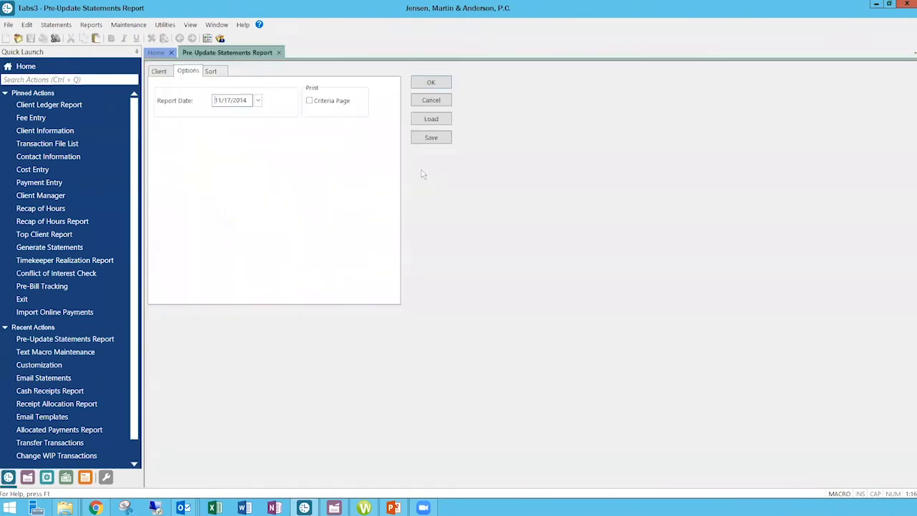
{"action": "left_click", "coordinate": [431, 101]}
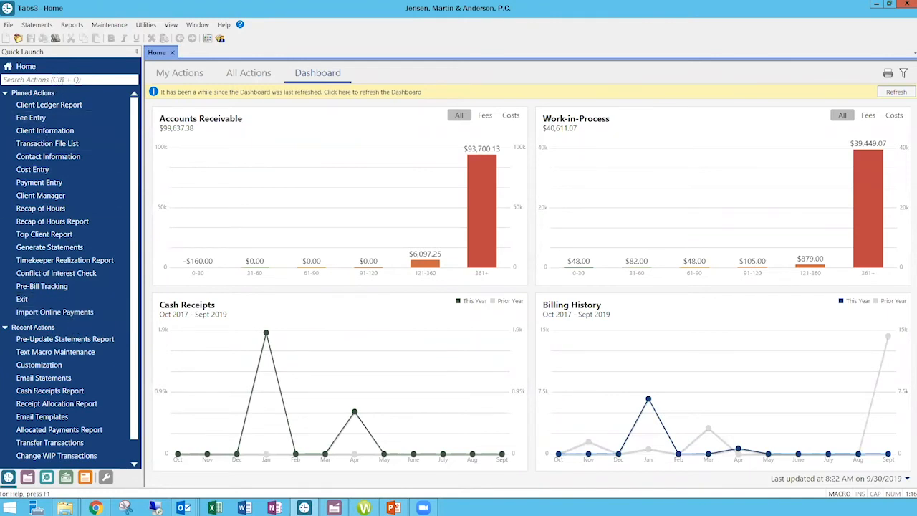
Open Client Manager through an action search for "client man".
{"action": "left_click", "coordinate": [63, 79]}
{"action": "type", "text": "client man"}
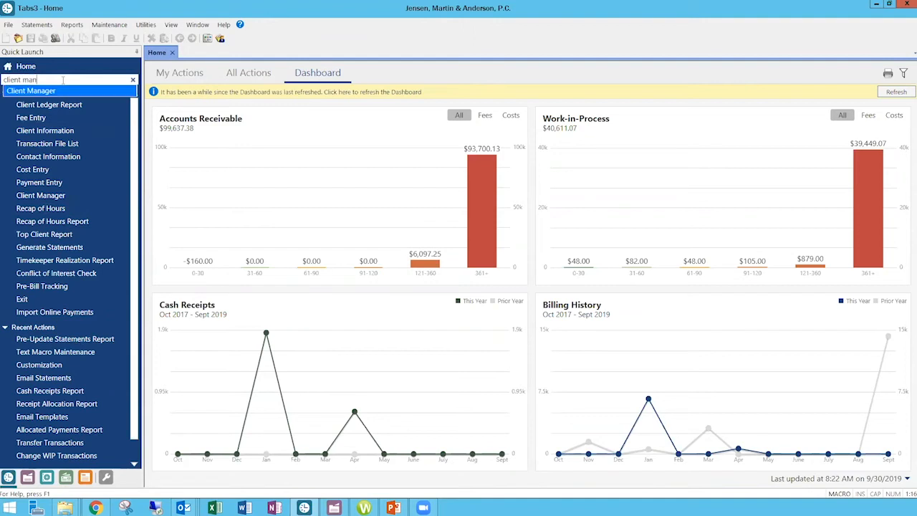
{"action": "left_click", "coordinate": [57, 92]}
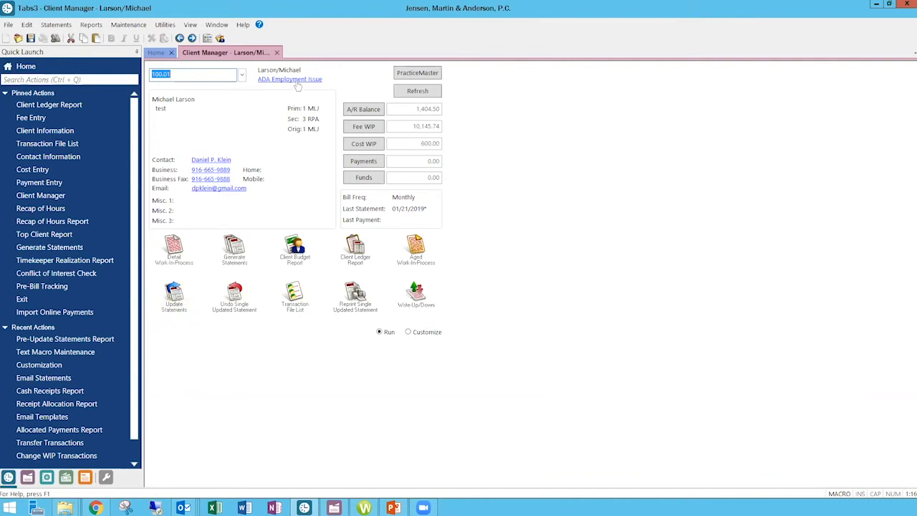
Search the actions for "update" and open Update Statements.
{"action": "left_click", "coordinate": [55, 79]}
{"action": "type", "text": "update"}
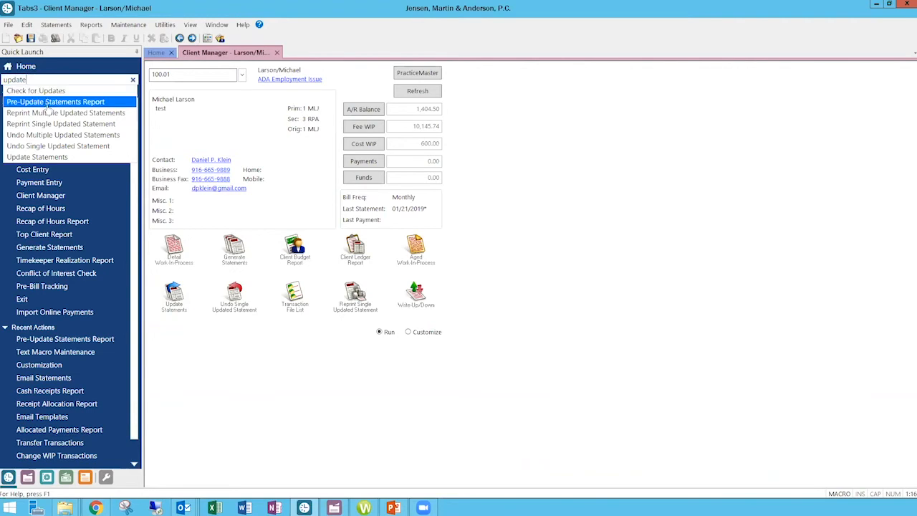
{"action": "left_click", "coordinate": [50, 157]}
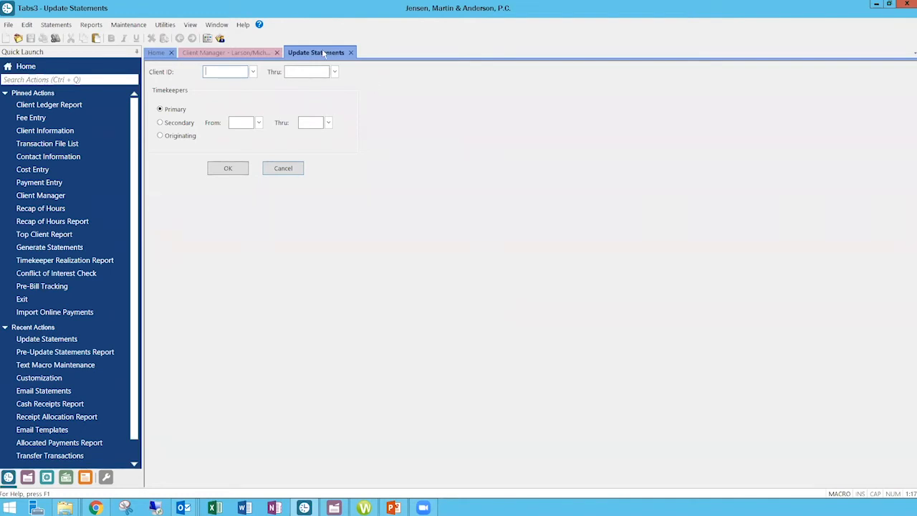
Revisit Client Manager, reopen the Pre-Update Statements Report with no client filter and preview its statement list.
{"action": "left_click", "coordinate": [241, 55]}
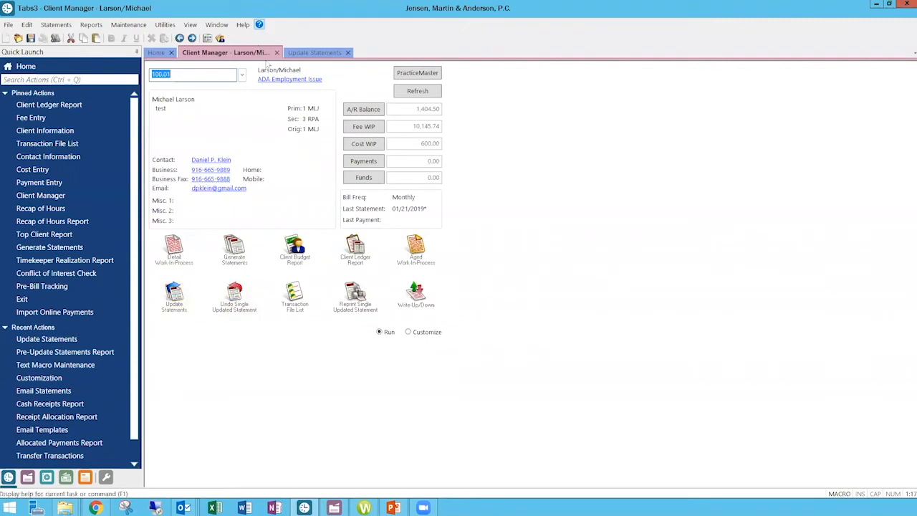
{"action": "left_click", "coordinate": [68, 353]}
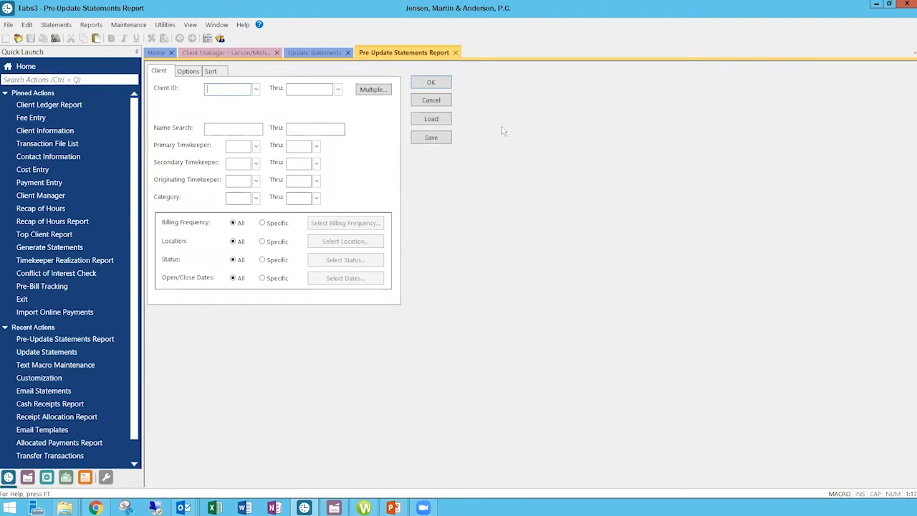
{"action": "left_click", "coordinate": [246, 55]}
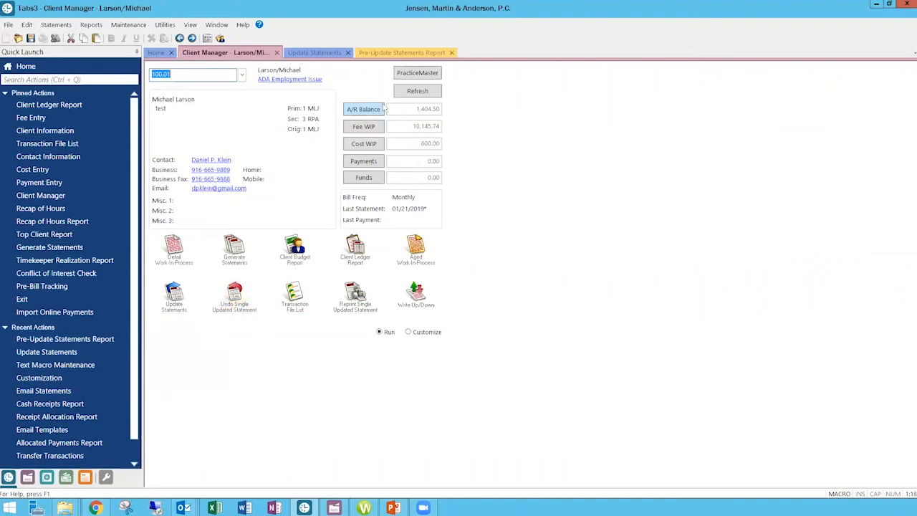
{"action": "left_click", "coordinate": [405, 54]}
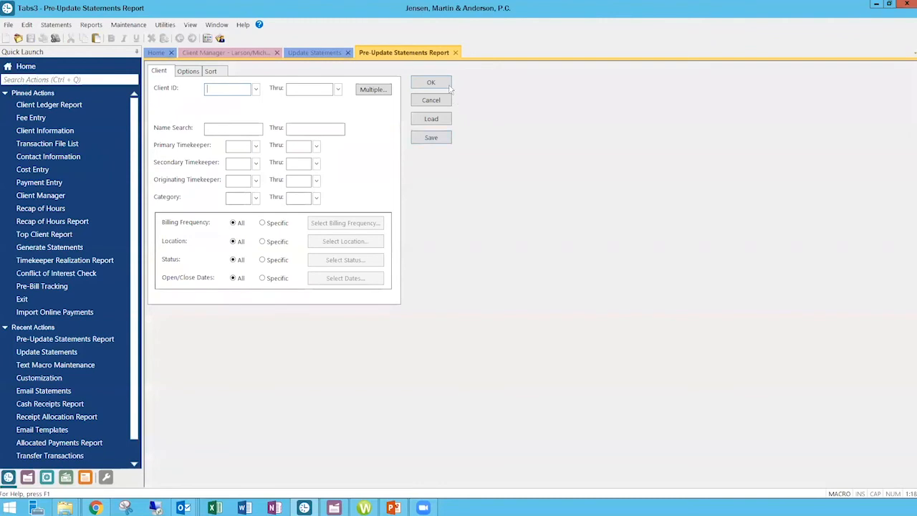
{"action": "left_click", "coordinate": [431, 82]}
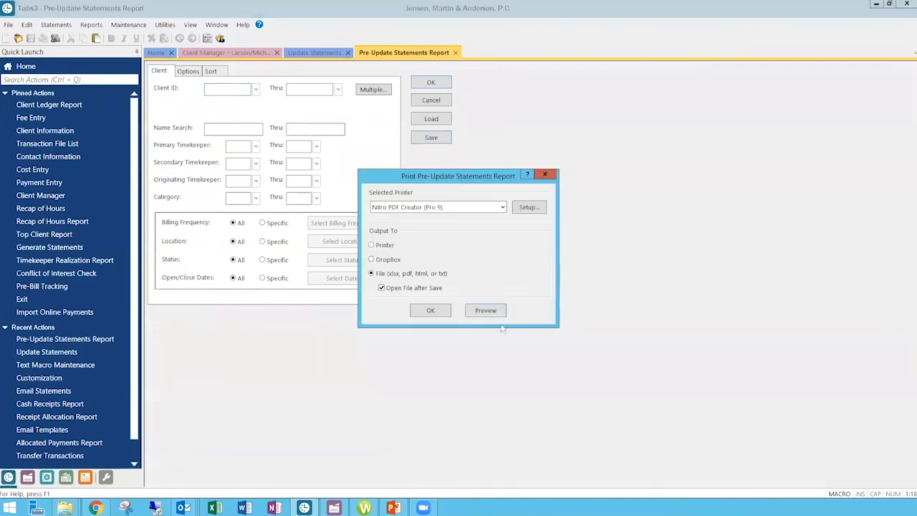
{"action": "left_click", "coordinate": [486, 309]}
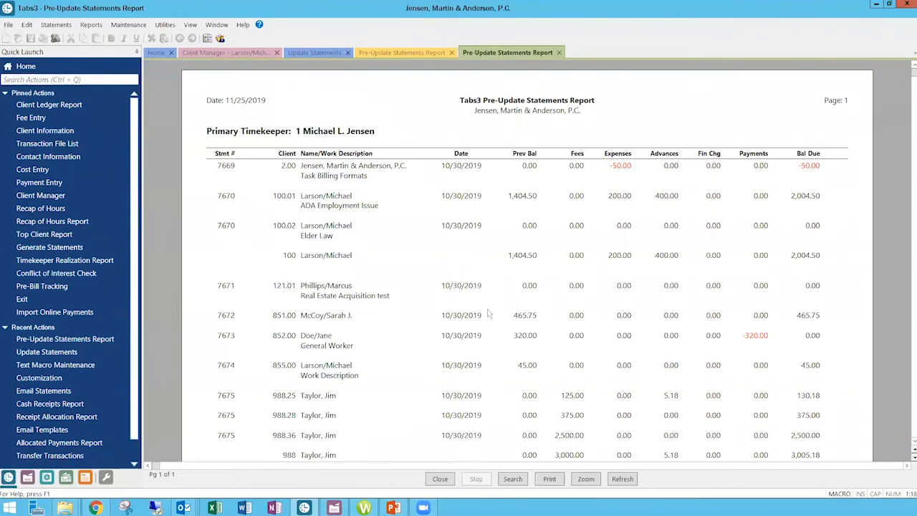
{"action": "scroll", "coordinate": [492, 286], "scroll_direction": "down", "scroll_amount": 7}
{"action": "scroll", "coordinate": [493, 291], "scroll_direction": "up", "scroll_amount": 7}
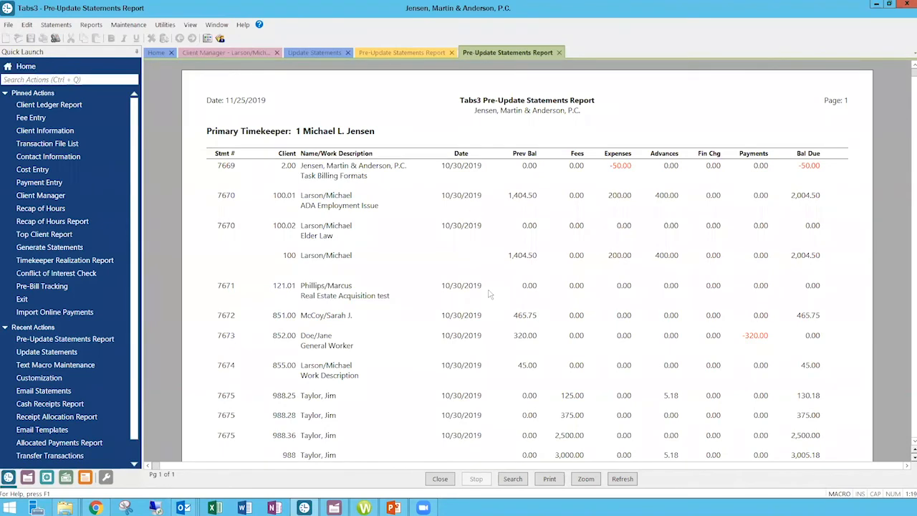
Return to the Home dashboard, switch to Google Chrome and open the website attorneycomputersystems.com.
{"action": "left_click", "coordinate": [162, 56]}
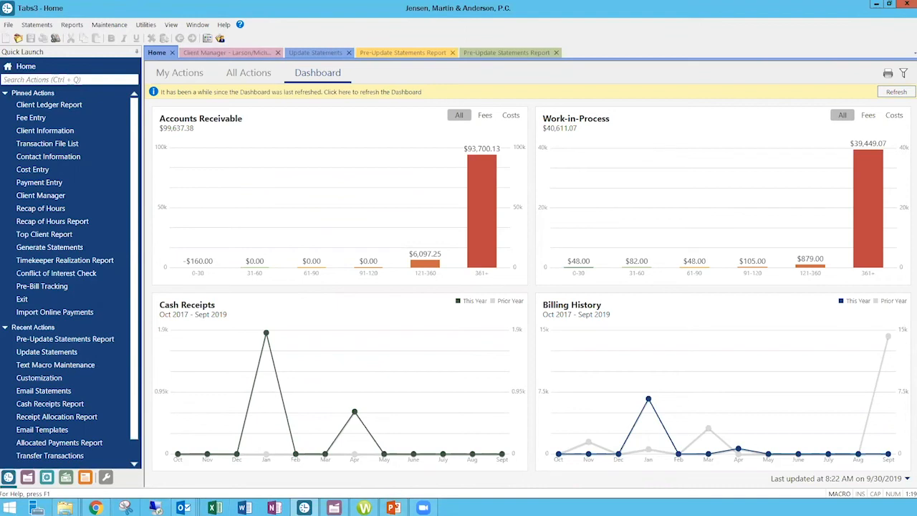
{"action": "right_click", "coordinate": [96, 507]}
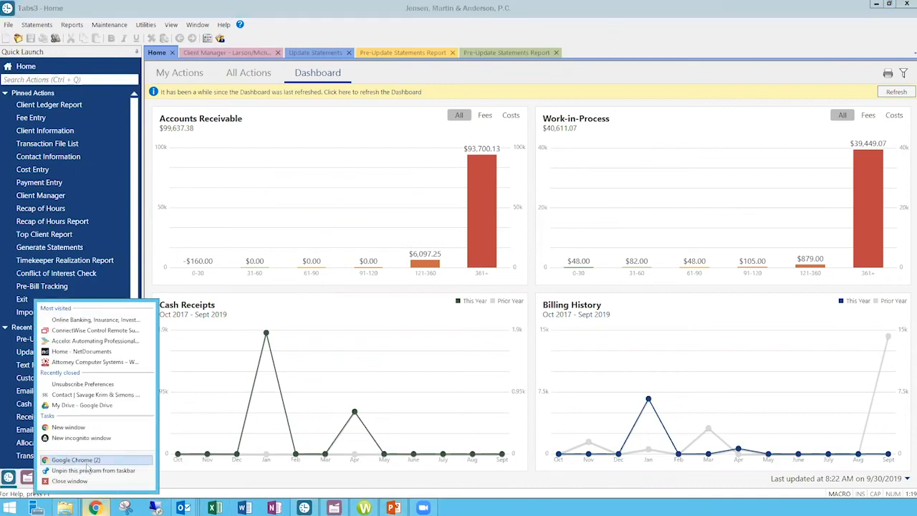
{"action": "left_click", "coordinate": [87, 462]}
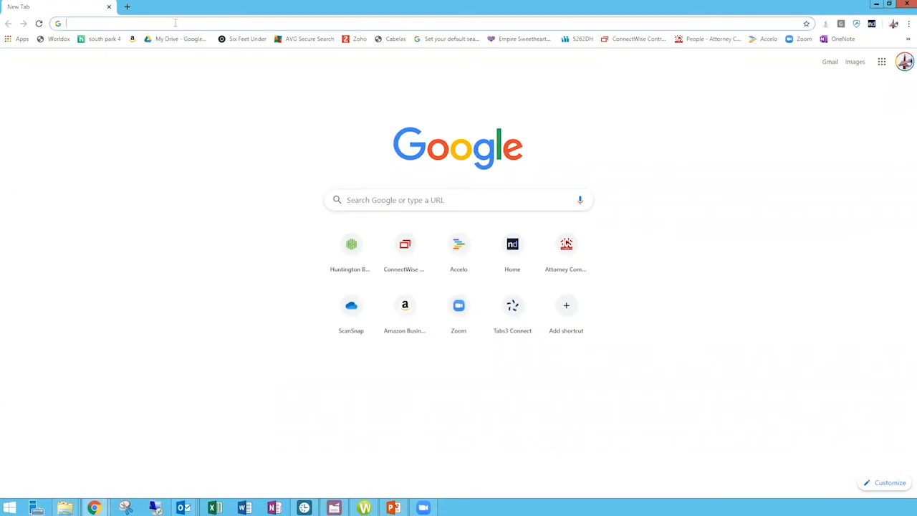
{"action": "type", "text": "att"}
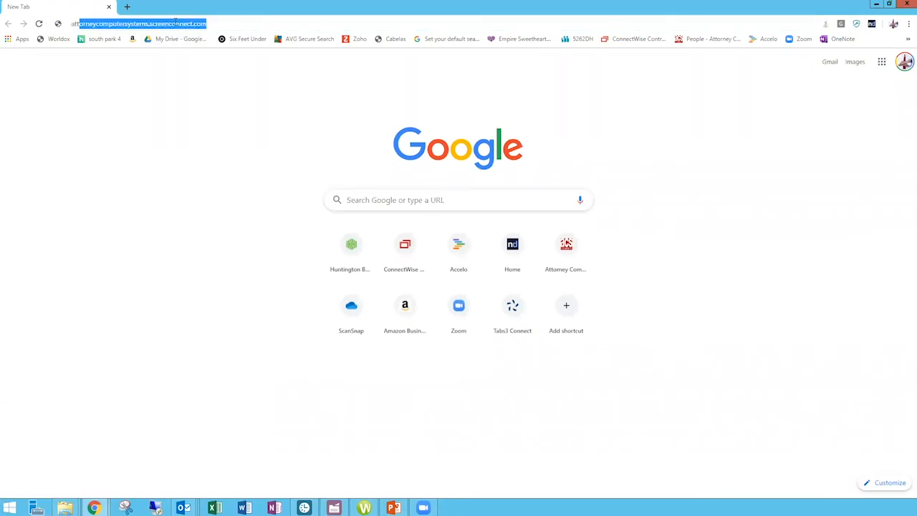
{"action": "key", "text": "Down"}
{"action": "key", "text": "Down"}
{"action": "key", "text": "Down"}
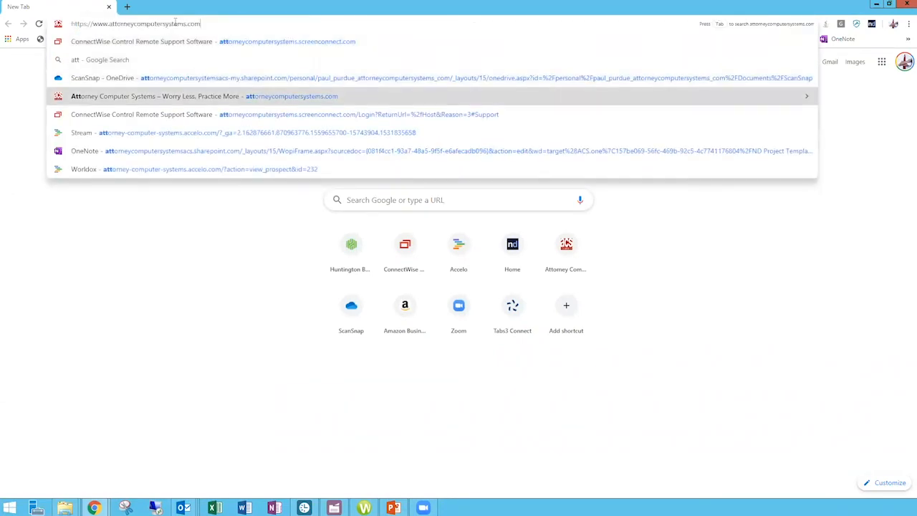
{"action": "key", "text": "Return"}
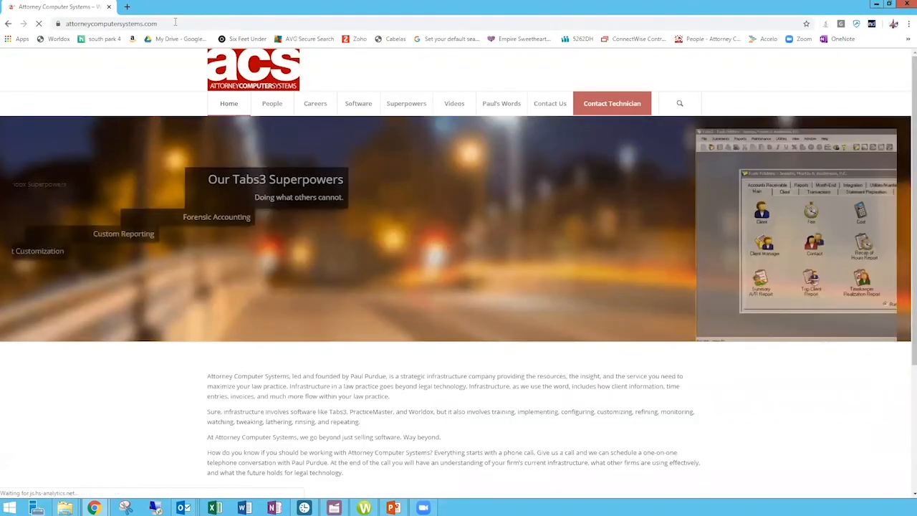
Open the website's Videos page and look through the available video series.
{"action": "mouse_move", "coordinate": [464, 111]}
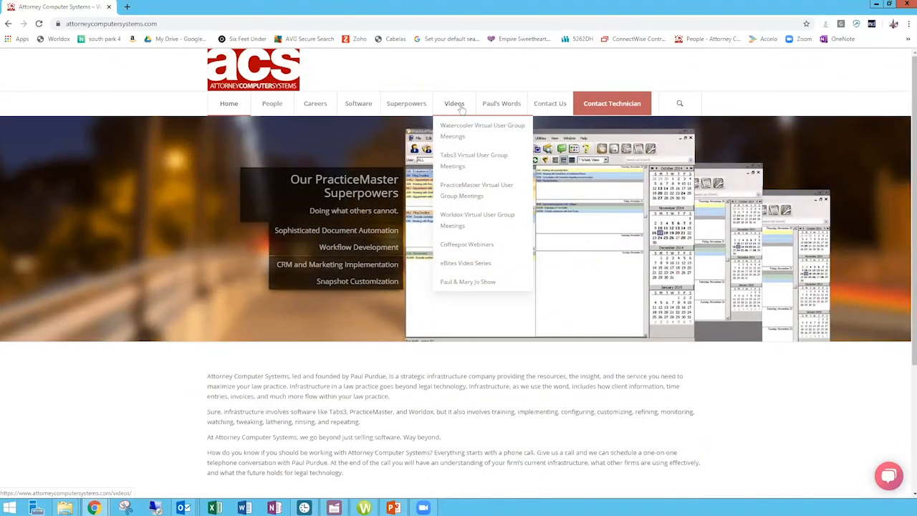
{"action": "left_click", "coordinate": [463, 106]}
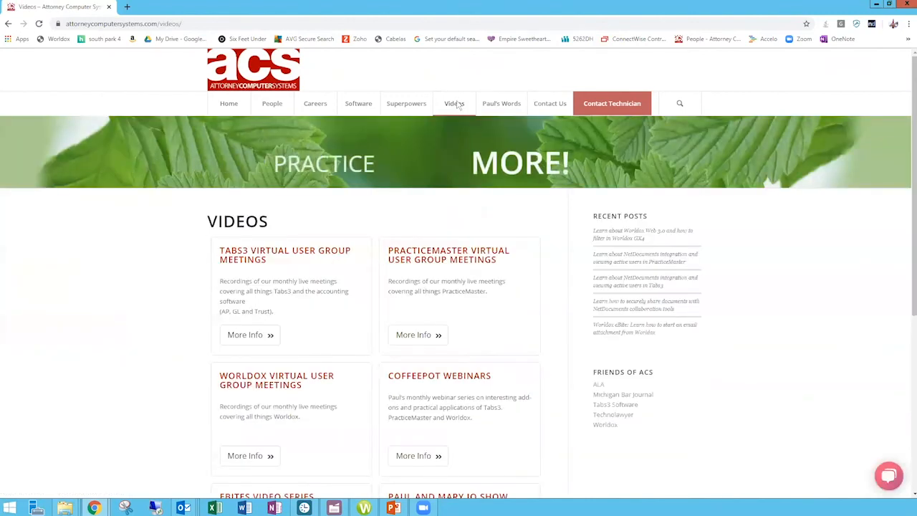
{"action": "scroll", "coordinate": [317, 248], "scroll_direction": "down", "scroll_amount": 2}
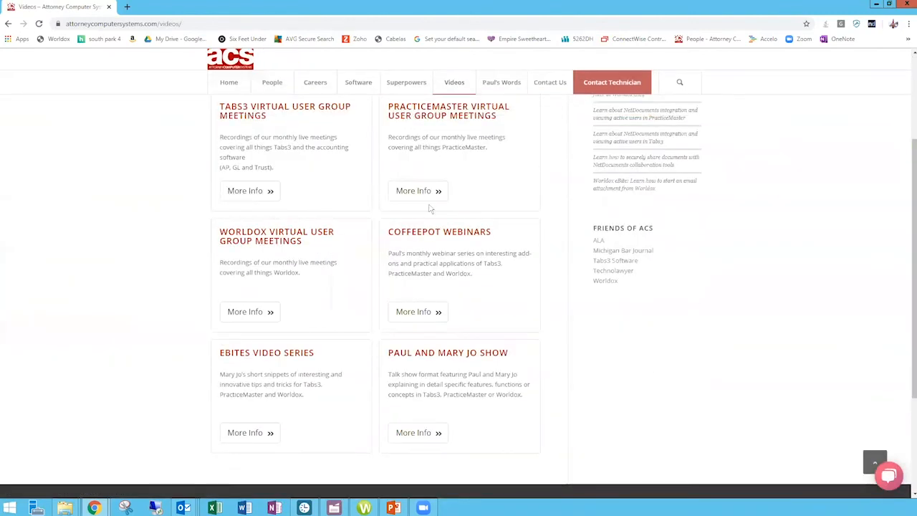